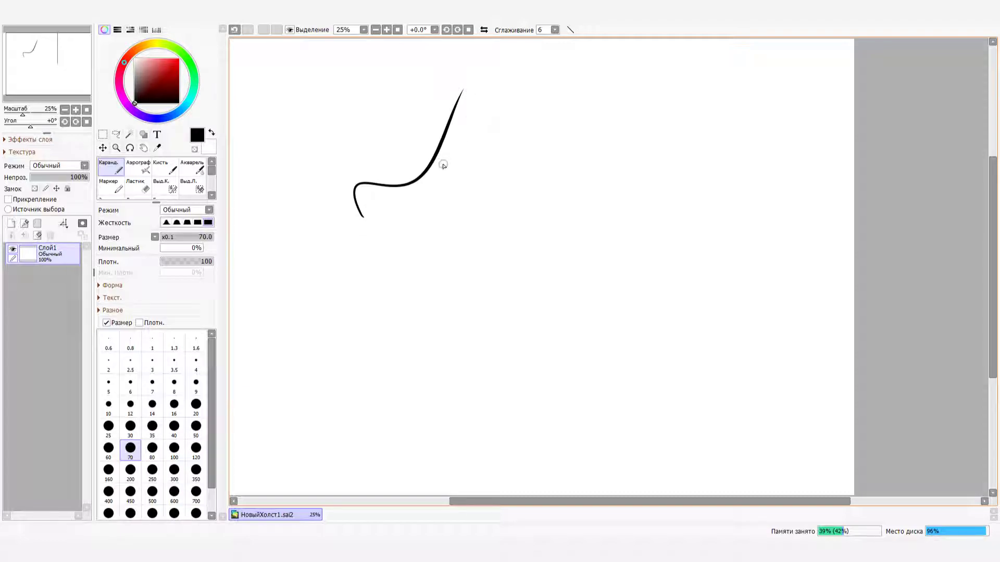
pyautogui.hotkey('ctrl', 'z')
pyautogui.moveTo(294, 217)
pyautogui.mouseDown()
pyautogui.moveTo(368, 193)
pyautogui.moveTo(319, 310)
pyautogui.moveTo(440, 229)
pyautogui.moveTo(497, 65)
pyautogui.moveTo(389, 274)
pyautogui.moveTo(548, 79)
pyautogui.moveTo(478, 241)
pyautogui.moveTo(615, 173)
pyautogui.moveTo(559, 250)
pyautogui.moveTo(670, 177)
pyautogui.moveTo(647, 241)
pyautogui.moveTo(737, 225)
pyautogui.moveTo(707, 269)
pyautogui.moveTo(735, 317)
pyautogui.moveTo(690, 359)
pyautogui.moveTo(743, 380)
pyautogui.moveTo(745, 397)
pyautogui.moveTo(855, 396)
pyautogui.mouseUp()
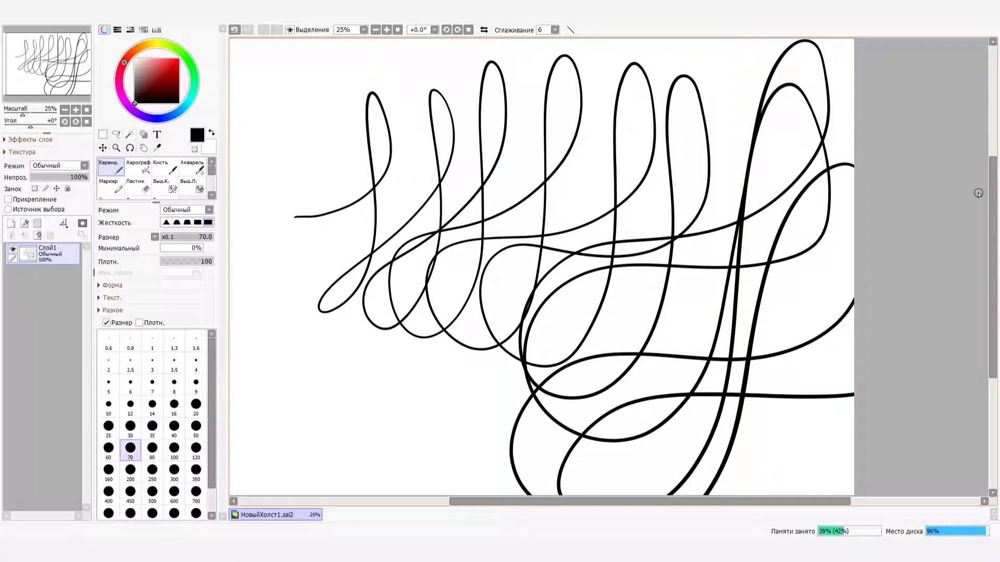
pyautogui.hotkey('ctrl', 'z')
pyautogui.moveTo(326, 273)
pyautogui.mouseDown()
pyautogui.moveTo(343, 181)
pyautogui.moveTo(391, 292)
pyautogui.moveTo(403, 147)
pyautogui.moveTo(474, 320)
pyautogui.moveTo(532, 67)
pyautogui.moveTo(575, 336)
pyautogui.moveTo(626, 61)
pyautogui.moveTo(665, 385)
pyautogui.moveTo(672, 96)
pyautogui.moveTo(739, 372)
pyautogui.moveTo(758, 110)
pyautogui.moveTo(808, 355)
pyautogui.mouseUp()
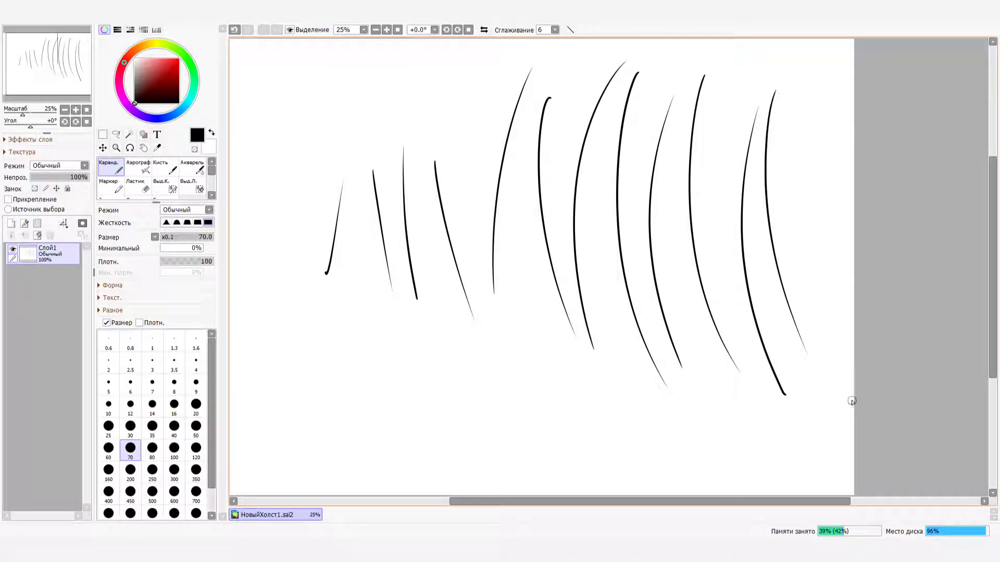
pyautogui.hotkey('ctrl', 'z')
pyautogui.hotkey('ctrl', 'z')
pyautogui.hotkey('ctrl', 'z')
pyautogui.hotkey('ctrl', 'z')
pyautogui.hotkey('ctrl', 'z')
pyautogui.hotkey('ctrl', 'z')
pyautogui.hotkey('ctrl', 'z')
pyautogui.hotkey('ctrl', 'z')
pyautogui.hotkey('ctrl', 'z')
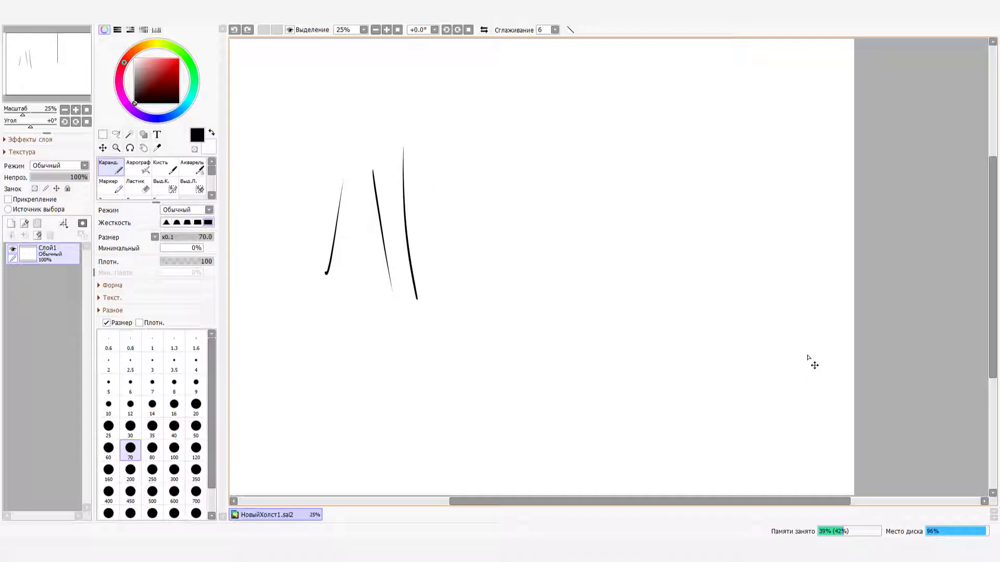
pyautogui.click(38, 237)
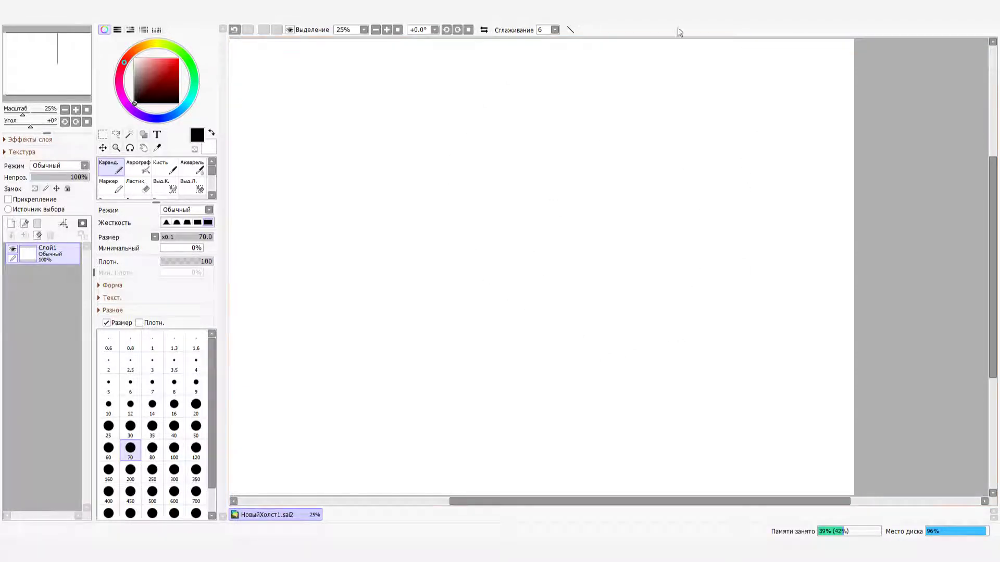
# Draw a large head circle and a curved vertical face centre line crossing its lower edge and ending below it
pyautogui.moveTo(716, 213); pyautogui.dragTo(431, 37)
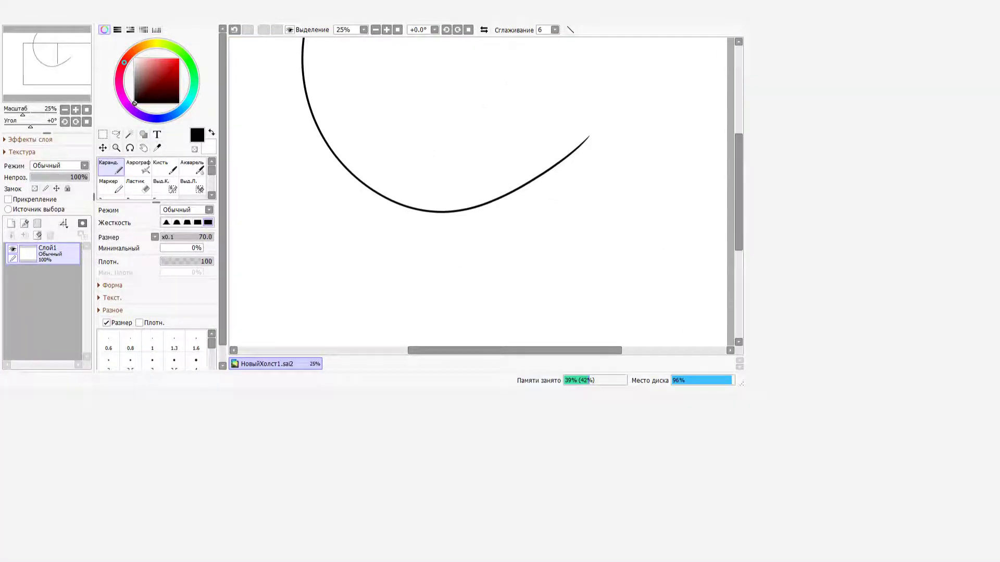
pyautogui.click(709, 8)
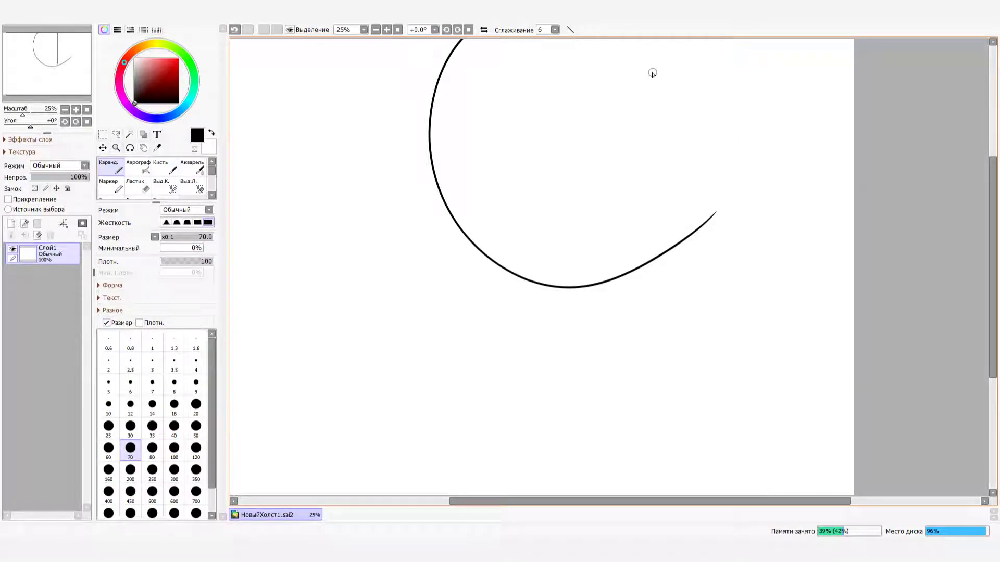
pyautogui.moveTo(671, 86); pyautogui.dragTo(591, 394)
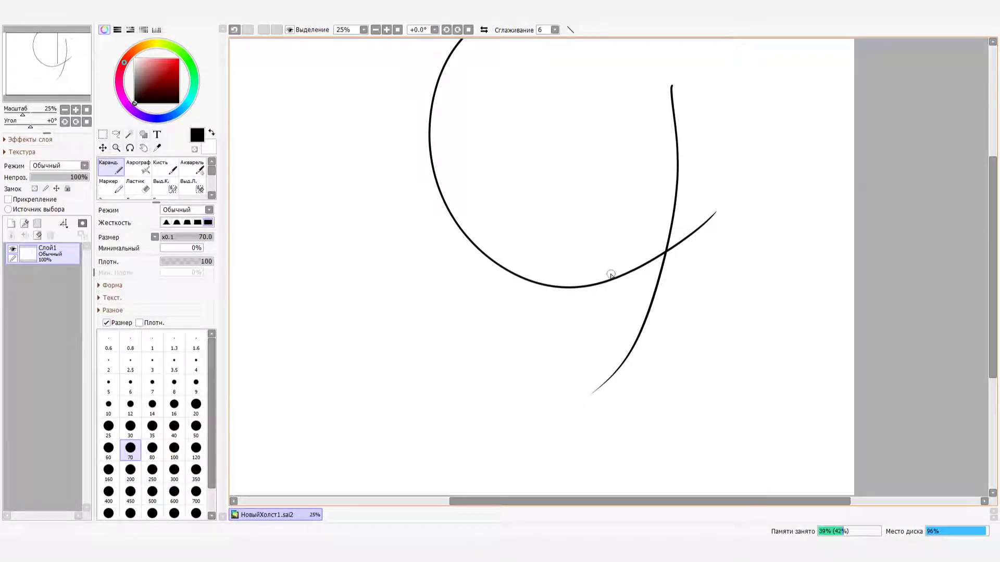
pyautogui.hotkey('ctrl', 'z')
pyautogui.moveTo(666, 78); pyautogui.dragTo(599, 382)
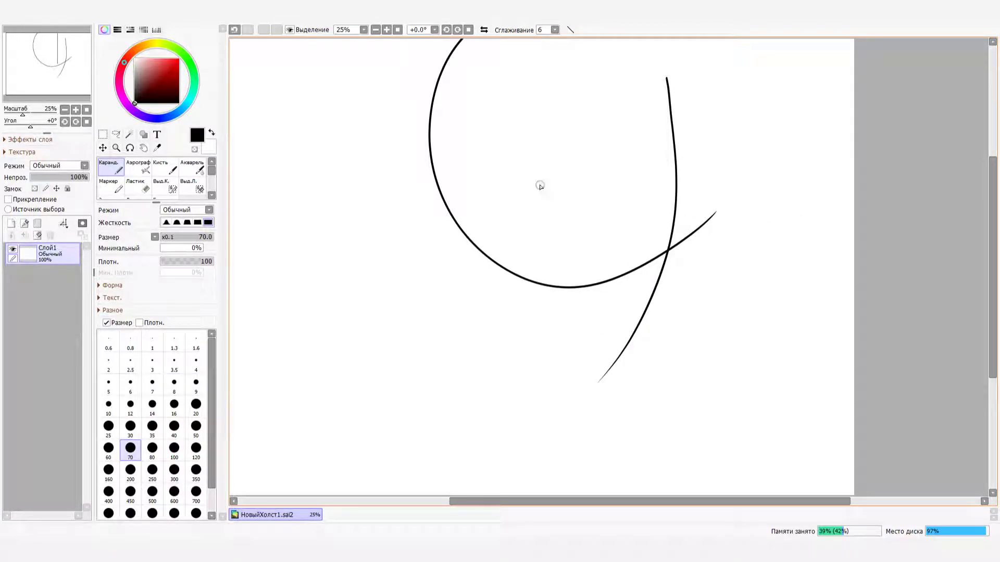
pyautogui.moveTo(547, 156); pyautogui.dragTo(838, 246)
pyautogui.hotkey('ctrl', 'z')
pyautogui.moveTo(544, 144)
pyautogui.mouseDown()
pyautogui.moveTo(671, 201)
pyautogui.moveTo(828, 203)
pyautogui.mouseUp()
pyautogui.hotkey('ctrl', 'z')
pyautogui.moveTo(538, 161); pyautogui.dragTo(809, 198)
pyautogui.hotkey('ctrl', 'z')
pyautogui.moveTo(572, 177); pyautogui.dragTo(791, 212)
pyautogui.hotkey('ctrl', 'z')
pyautogui.moveTo(535, 158)
pyautogui.mouseDown()
pyautogui.moveTo(585, 179)
pyautogui.moveTo(801, 214)
pyautogui.mouseUp()
pyautogui.hotkey('ctrl', 'z')
pyautogui.moveTo(565, 175)
pyautogui.mouseDown()
pyautogui.moveTo(682, 197)
pyautogui.moveTo(768, 190)
pyautogui.mouseUp()
pyautogui.hotkey('ctrl', 'z')
pyautogui.moveTo(567, 161); pyautogui.dragTo(742, 214)
pyautogui.hotkey('ctrl', 'z')
pyautogui.moveTo(563, 171); pyautogui.dragTo(770, 210)
pyautogui.hotkey('ctrl', 'z')
pyautogui.moveTo(616, 196)
pyautogui.mouseDown()
pyautogui.moveTo(654, 207)
pyautogui.moveTo(776, 210)
pyautogui.mouseUp()
pyautogui.hotkey('ctrl', 'z')
pyautogui.moveTo(588, 174); pyautogui.dragTo(774, 194)
pyautogui.hotkey('ctrl', 'z')
pyautogui.moveTo(583, 163)
pyautogui.mouseDown()
pyautogui.moveTo(703, 212)
pyautogui.moveTo(750, 194)
pyautogui.mouseUp()
pyautogui.hotkey('ctrl', 'z')
# Draw a curved eye guideline across the face centre line and three short ticks marking the nose, mouth and chin
pyautogui.moveTo(577, 164); pyautogui.dragTo(749, 196)
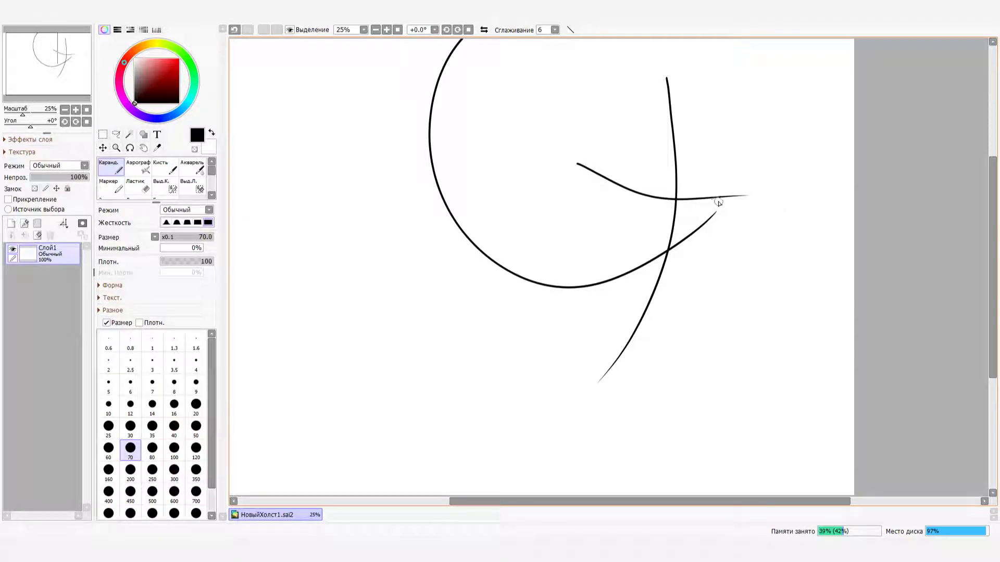
pyautogui.moveTo(651, 336); pyautogui.dragTo(623, 332)
pyautogui.moveTo(648, 287)
pyautogui.mouseDown()
pyautogui.moveTo(671, 285)
pyautogui.moveTo(688, 258)
pyautogui.mouseUp()
# Sketch the near and far eye ovals on the eye guideline, keeping the far one smaller
pyautogui.moveTo(643, 197)
pyautogui.mouseDown()
pyautogui.moveTo(661, 183)
pyautogui.moveTo(624, 207)
pyautogui.mouseUp()
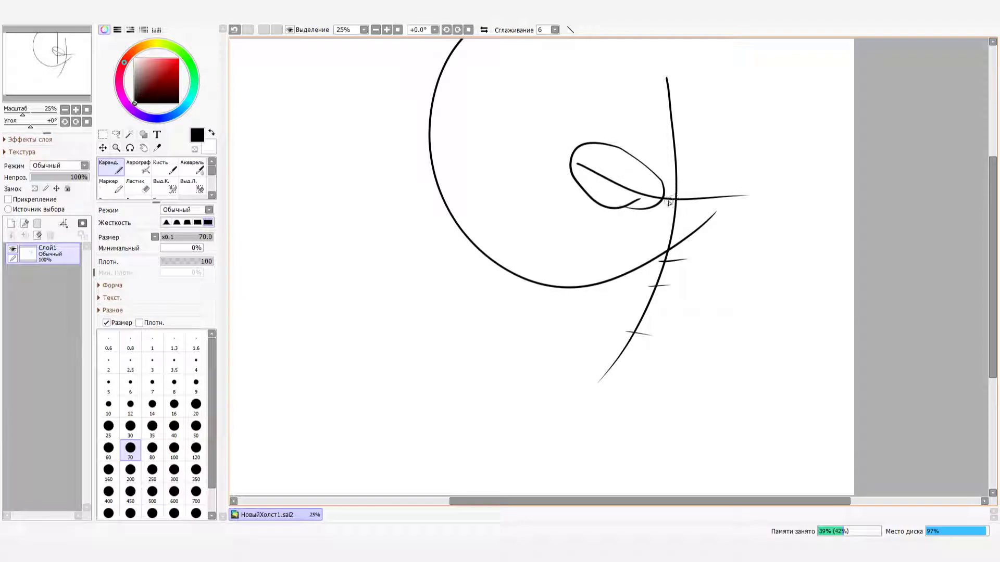
pyautogui.moveTo(707, 215)
pyautogui.mouseDown()
pyautogui.moveTo(671, 185)
pyautogui.moveTo(682, 195)
pyautogui.moveTo(622, 196)
pyautogui.mouseUp()
pyautogui.hotkey('ctrl', 'z')
pyautogui.hotkey('ctrl', 'z')
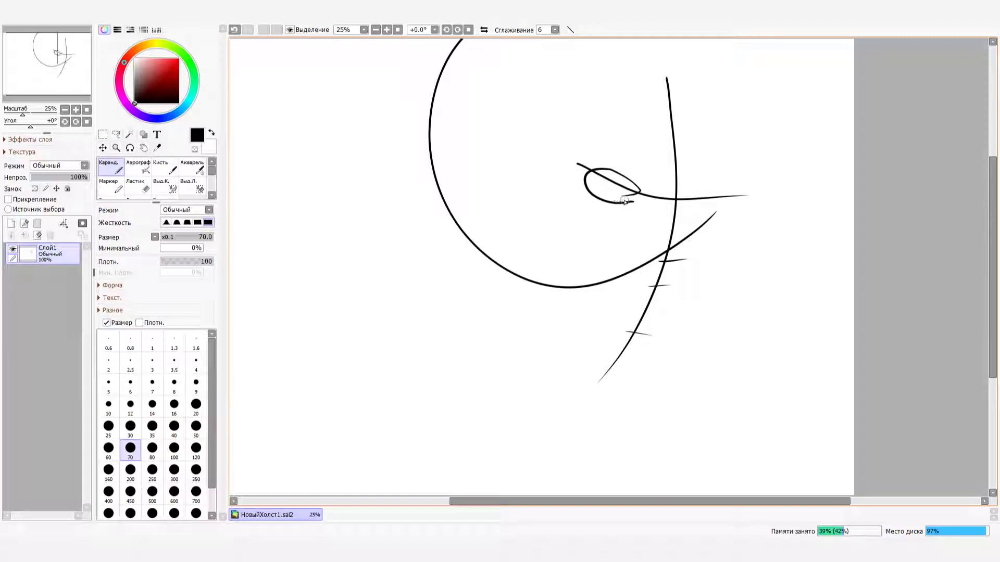
pyautogui.moveTo(701, 207); pyautogui.dragTo(697, 204)
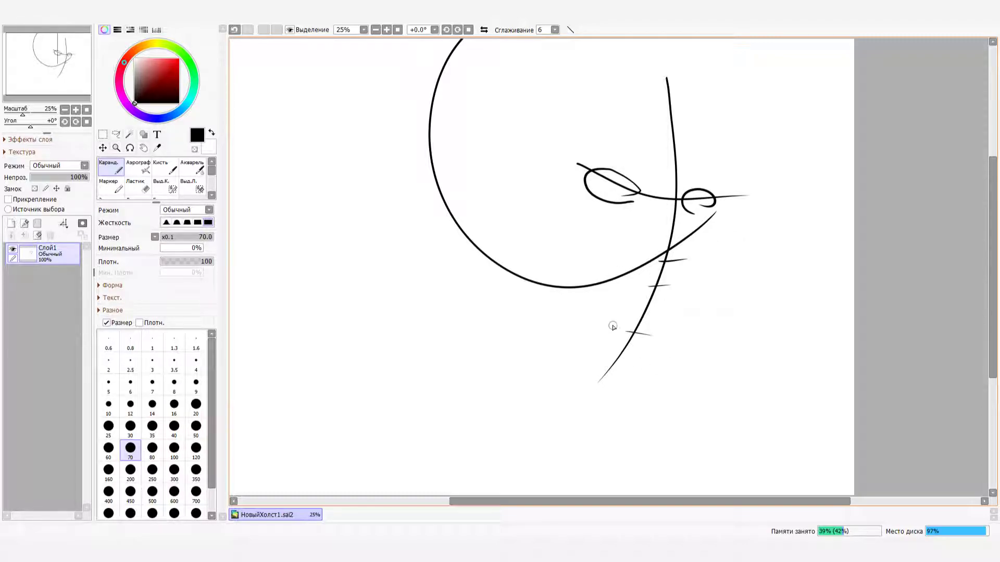
# Sketch the nose, mouth and lower-lip marks along the centre line and slanted eyebrow strokes above both eyes
pyautogui.moveTo(641, 302)
pyautogui.mouseDown()
pyautogui.moveTo(666, 278)
pyautogui.moveTo(692, 280)
pyautogui.moveTo(669, 278)
pyautogui.moveTo(675, 295)
pyautogui.moveTo(657, 277)
pyautogui.moveTo(653, 283)
pyautogui.moveTo(661, 275)
pyautogui.moveTo(625, 284)
pyautogui.moveTo(684, 245)
pyautogui.moveTo(653, 256)
pyautogui.moveTo(694, 248)
pyautogui.moveTo(678, 233)
pyautogui.moveTo(689, 255)
pyautogui.mouseUp()
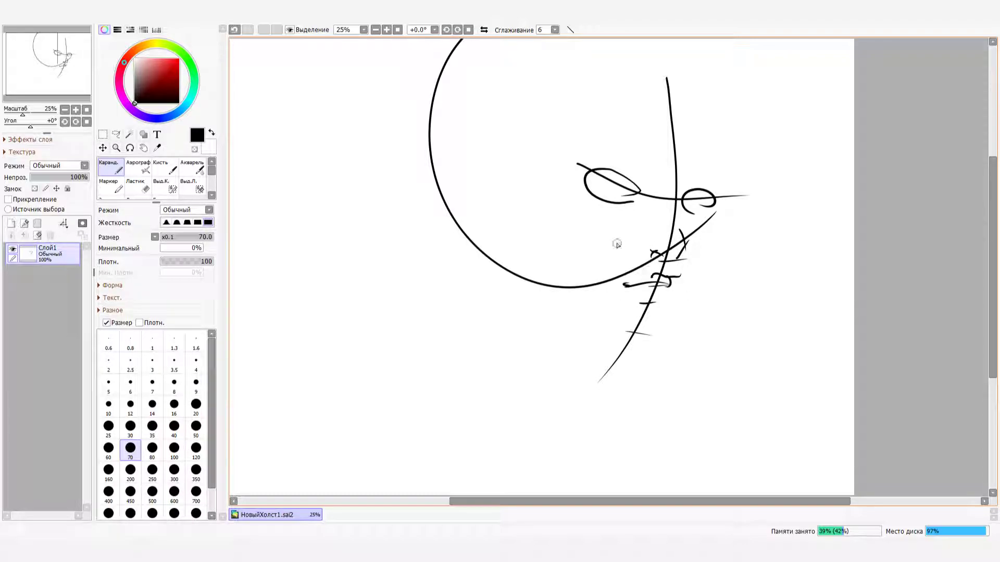
pyautogui.moveTo(602, 151)
pyautogui.mouseDown()
pyautogui.moveTo(673, 181)
pyautogui.moveTo(726, 172)
pyautogui.mouseUp()
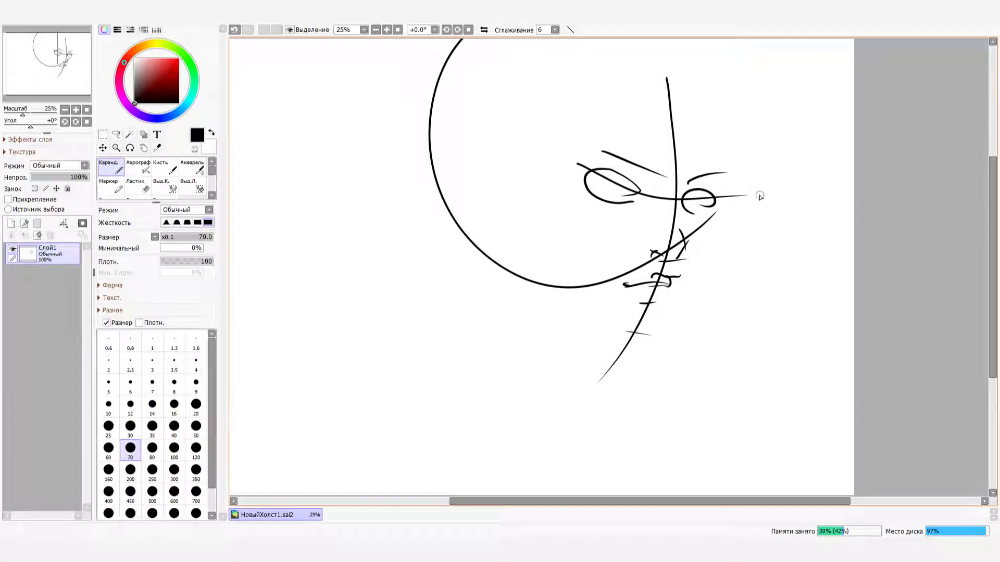
# Outline the far side of the face from beside the eye down over the cheek to the chin
pyautogui.moveTo(709, 211)
pyautogui.mouseDown()
pyautogui.moveTo(705, 270)
pyautogui.moveTo(692, 274)
pyautogui.moveTo(710, 249)
pyautogui.mouseUp()
pyautogui.moveTo(658, 316); pyautogui.dragTo(701, 264)
pyautogui.moveTo(644, 337); pyautogui.dragTo(672, 301)
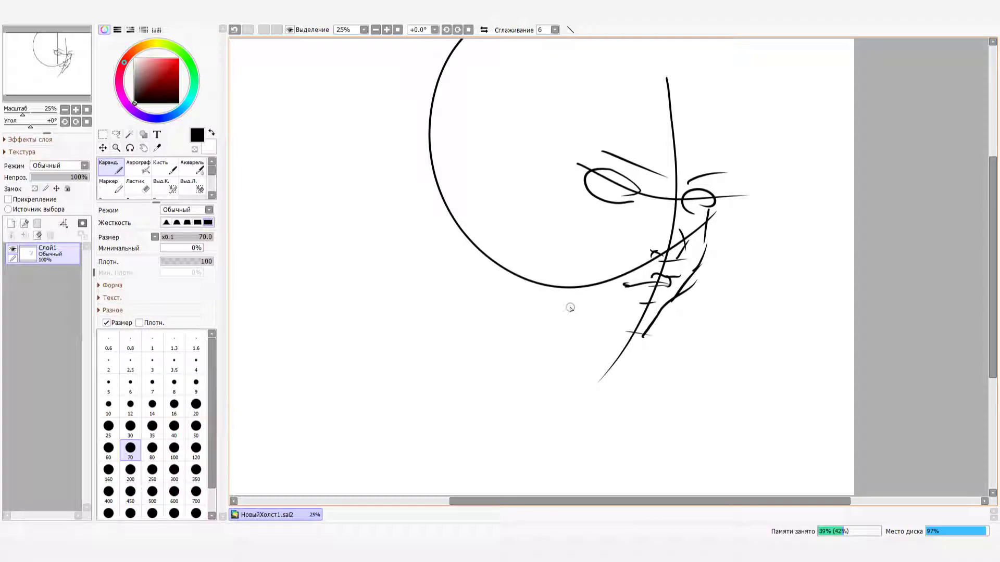
pyautogui.hotkey('ctrl', 'z')
# Sketch the near jawline, the front of the neck and the first collar lines below the chin
pyautogui.moveTo(558, 289)
pyautogui.mouseDown()
pyautogui.moveTo(635, 330)
pyautogui.moveTo(573, 391)
pyautogui.moveTo(662, 410)
pyautogui.moveTo(681, 449)
pyautogui.mouseUp()
pyautogui.moveTo(633, 410); pyautogui.dragTo(665, 483)
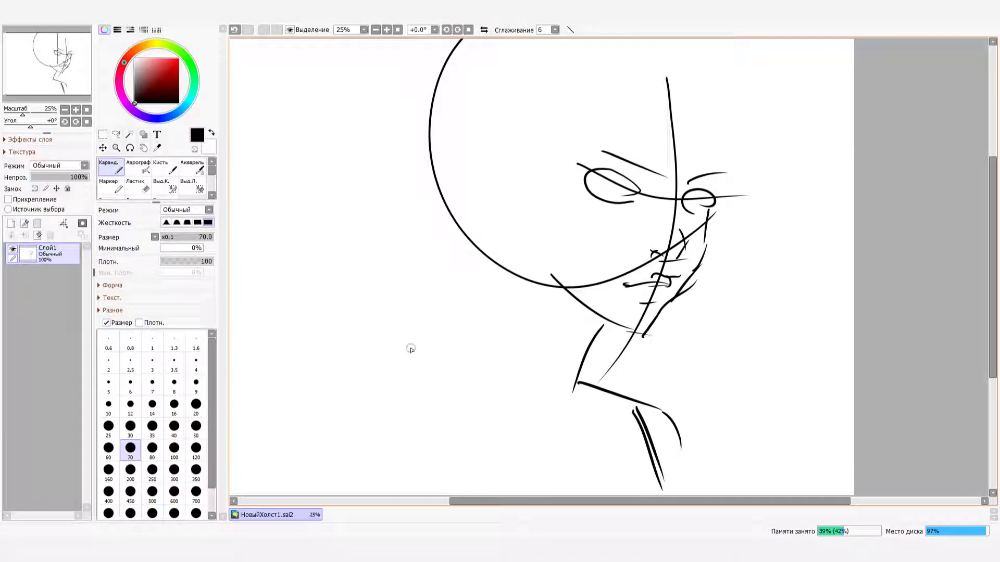
# Sketch the garment edge sloping from the near shoulder and the open collar with its front folds under the neck
pyautogui.moveTo(391, 342)
pyautogui.mouseDown()
pyautogui.moveTo(424, 335)
pyautogui.moveTo(620, 474)
pyautogui.moveTo(608, 495)
pyautogui.mouseUp()
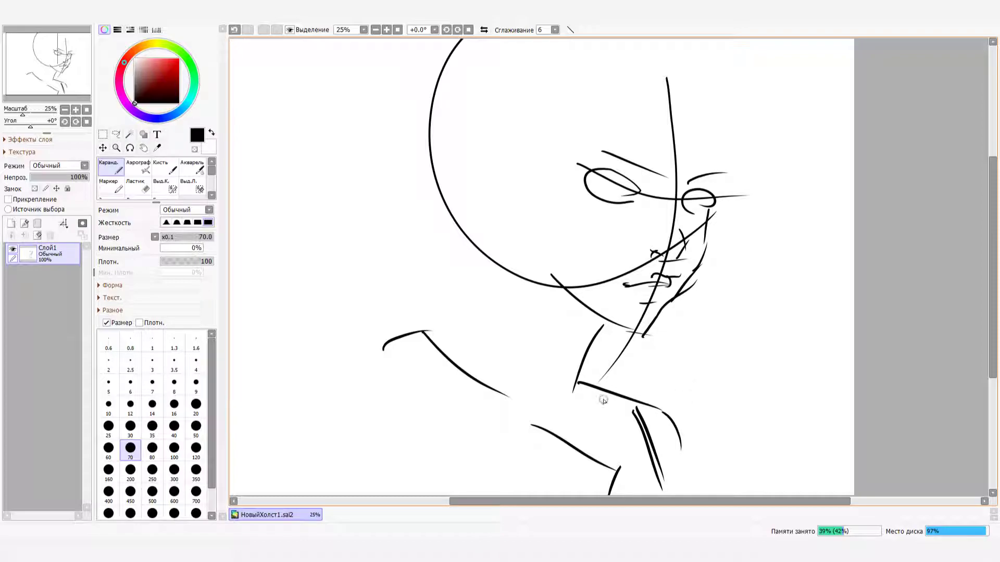
pyautogui.moveTo(578, 375)
pyautogui.mouseDown()
pyautogui.moveTo(694, 365)
pyautogui.moveTo(712, 490)
pyautogui.mouseUp()
pyautogui.moveTo(702, 420)
pyautogui.mouseDown()
pyautogui.moveTo(740, 458)
pyautogui.moveTo(729, 495)
pyautogui.mouseUp()
pyautogui.moveTo(627, 476)
pyautogui.mouseDown()
pyautogui.moveTo(714, 479)
pyautogui.moveTo(714, 441)
pyautogui.moveTo(694, 495)
pyautogui.mouseUp()
# Draw a diagonal strap across the chest from the near shoulder, with a round button at its lower end
pyautogui.moveTo(389, 367)
pyautogui.mouseDown()
pyautogui.moveTo(442, 392)
pyautogui.moveTo(412, 373)
pyautogui.moveTo(507, 451)
pyautogui.mouseUp()
pyautogui.moveTo(386, 377)
pyautogui.mouseDown()
pyautogui.moveTo(484, 466)
pyautogui.moveTo(490, 486)
pyautogui.moveTo(536, 467)
pyautogui.moveTo(527, 480)
pyautogui.moveTo(498, 454)
pyautogui.moveTo(553, 495)
pyautogui.mouseUp()
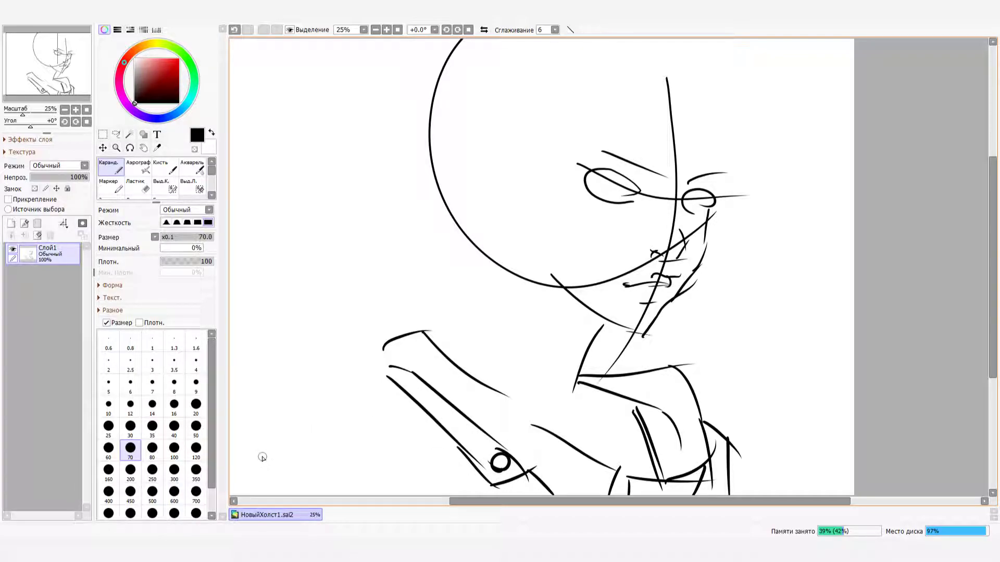
# Outline the rounded near shoulder and upper sleeve, adding fold lines and the seam beside the strap
pyautogui.moveTo(274, 440); pyautogui.dragTo(341, 374)
pyautogui.moveTo(273, 441); pyautogui.dragTo(263, 493)
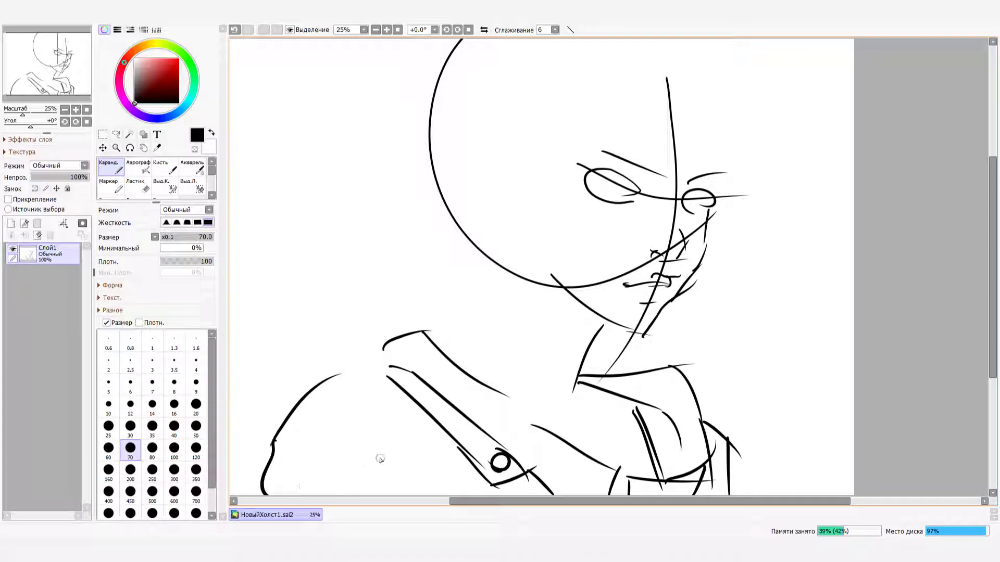
pyautogui.moveTo(316, 467); pyautogui.dragTo(369, 495)
pyautogui.moveTo(375, 455); pyautogui.dragTo(416, 494)
pyautogui.moveTo(369, 375); pyautogui.dragTo(418, 495)
# Sketch the strap loops on top of the near shoulder and two long straight lines rising behind it
pyautogui.moveTo(339, 363)
pyautogui.mouseDown()
pyautogui.moveTo(394, 368)
pyautogui.moveTo(359, 361)
pyautogui.mouseUp()
pyautogui.moveTo(389, 323); pyautogui.dragTo(388, 332)
pyautogui.moveTo(335, 363)
pyautogui.mouseDown()
pyautogui.moveTo(401, 324)
pyautogui.moveTo(329, 374)
pyautogui.mouseUp()
pyautogui.hotkey('ctrl', 'z')
pyautogui.moveTo(341, 331); pyautogui.dragTo(326, 380)
pyautogui.moveTo(295, 189); pyautogui.dragTo(357, 331)
pyautogui.moveTo(341, 177)
pyautogui.mouseDown()
pyautogui.moveTo(382, 320)
pyautogui.moveTo(432, 318)
pyautogui.moveTo(404, 332)
pyautogui.moveTo(440, 341)
pyautogui.moveTo(459, 363)
pyautogui.moveTo(460, 316)
pyautogui.mouseUp()
# Draw two long curved strands from the back of the head circle down to the collar
pyautogui.moveTo(453, 234); pyautogui.dragTo(494, 374)
pyautogui.hotkey('ctrl', 'z')
pyautogui.moveTo(454, 222)
pyautogui.mouseDown()
pyautogui.moveTo(469, 335)
pyautogui.moveTo(498, 404)
pyautogui.moveTo(446, 240)
pyautogui.moveTo(515, 397)
pyautogui.mouseUp()
pyautogui.hotkey('ctrl', 'z')
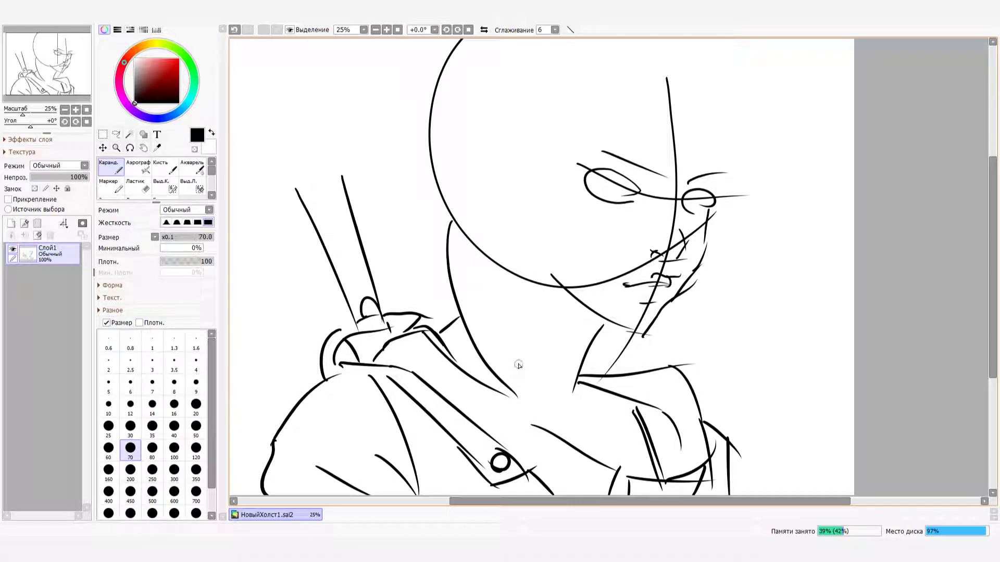
pyautogui.moveTo(467, 258); pyautogui.dragTo(518, 407)
pyautogui.hotkey('ctrl', 'z')
pyautogui.moveTo(467, 238)
pyautogui.mouseDown()
pyautogui.moveTo(474, 307)
pyautogui.moveTo(528, 400)
pyautogui.mouseUp()
pyautogui.hotkey('ctrl', 'z')
pyautogui.moveTo(463, 235)
pyautogui.mouseDown()
pyautogui.moveTo(482, 326)
pyautogui.moveTo(515, 385)
pyautogui.moveTo(478, 317)
pyautogui.moveTo(514, 409)
pyautogui.moveTo(491, 341)
pyautogui.moveTo(531, 411)
pyautogui.mouseUp()
pyautogui.hotkey('ctrl', 'z')
pyautogui.hotkey('ctrl', 'z')
# Add short curved strands on the side of the neck between the jaw and the collar
pyautogui.moveTo(524, 289); pyautogui.dragTo(519, 364)
pyautogui.moveTo(496, 298); pyautogui.dragTo(527, 362)
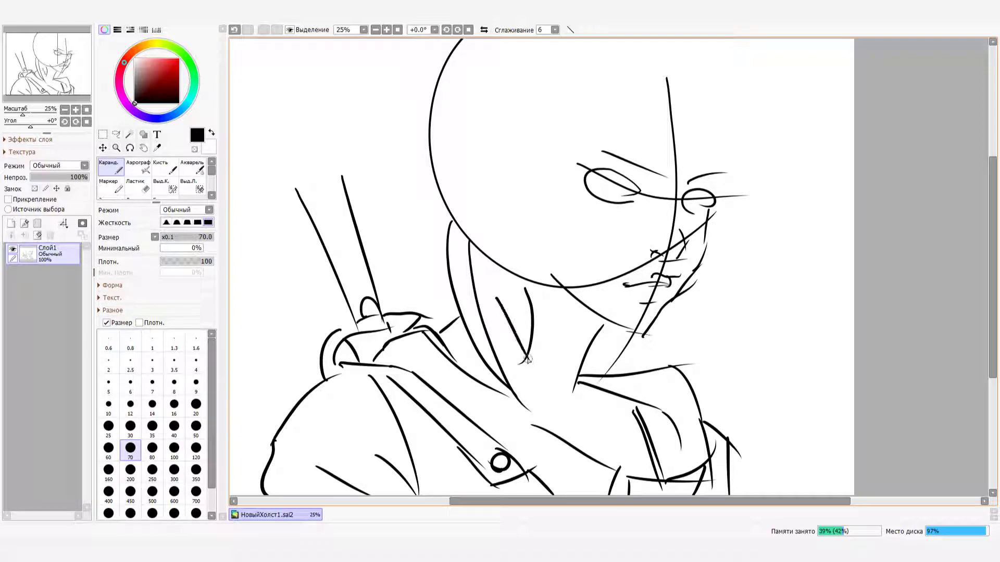
pyautogui.moveTo(511, 281); pyautogui.dragTo(511, 394)
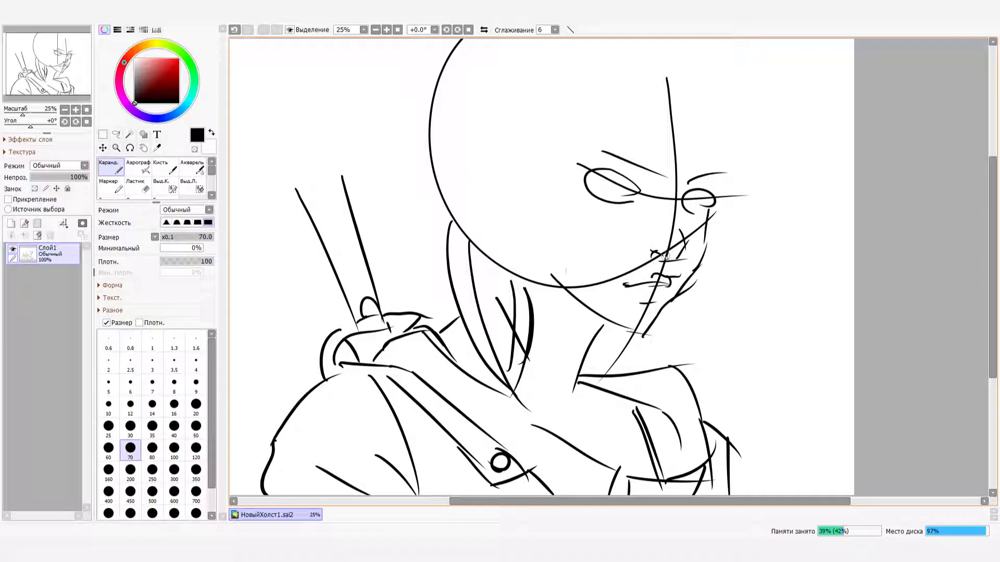
# Draw a curved front hair strand from the forehead parting down past the outer corner of the near eye
pyautogui.moveTo(657, 84); pyautogui.dragTo(620, 214)
pyautogui.hotkey('ctrl', 'z')
pyautogui.moveTo(658, 82); pyautogui.dragTo(577, 225)
pyautogui.hotkey('ctrl', 'z')
pyautogui.moveTo(656, 85); pyautogui.dragTo(580, 258)
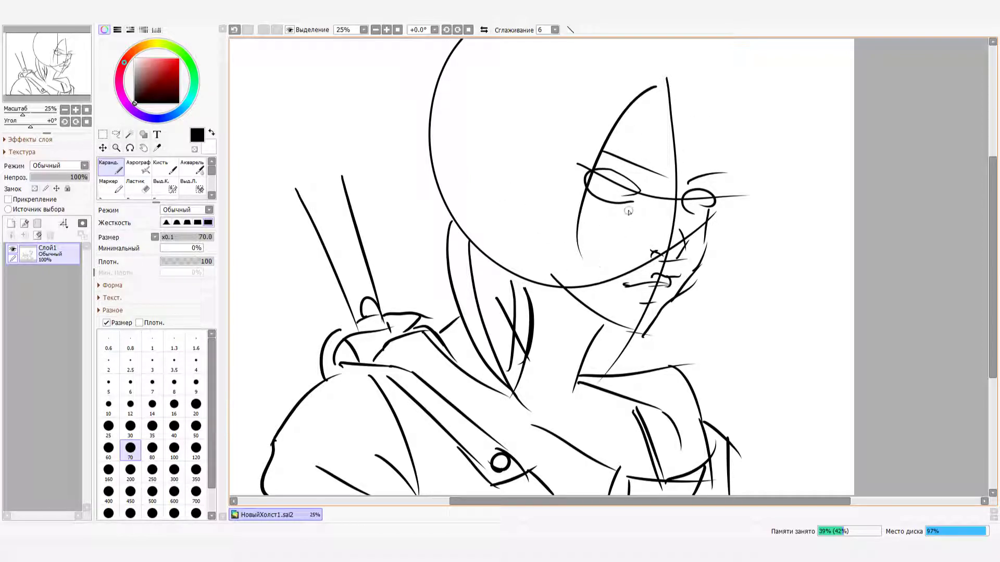
# Add two more strands beside the near-side front lock and one framing the far side of the forehead
pyautogui.moveTo(659, 81); pyautogui.dragTo(559, 237)
pyautogui.hotkey('ctrl', 'z')
pyautogui.moveTo(657, 79); pyautogui.dragTo(603, 256)
pyautogui.hotkey('ctrl', 'z')
pyautogui.moveTo(651, 79); pyautogui.dragTo(578, 275)
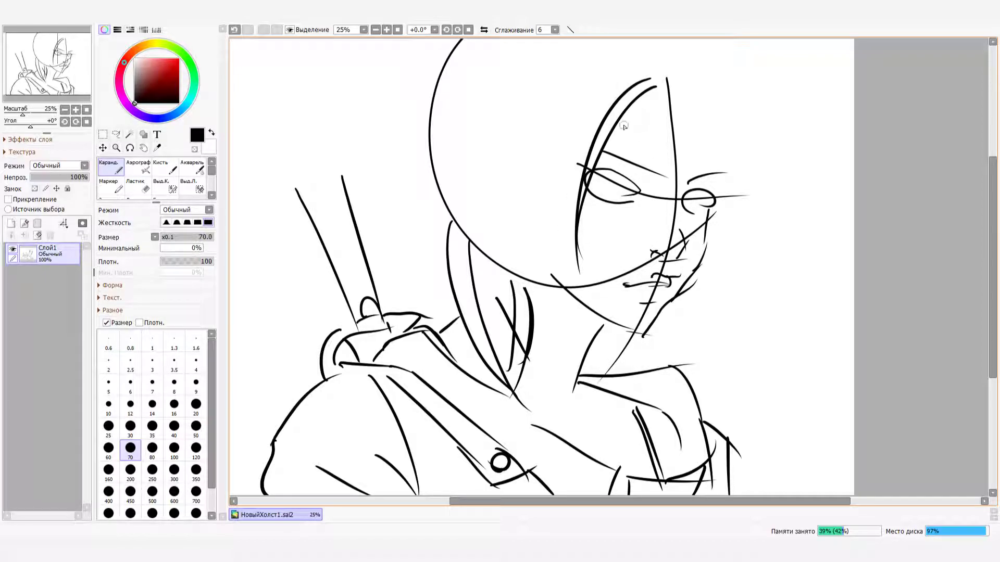
pyautogui.moveTo(603, 109); pyautogui.dragTo(562, 236)
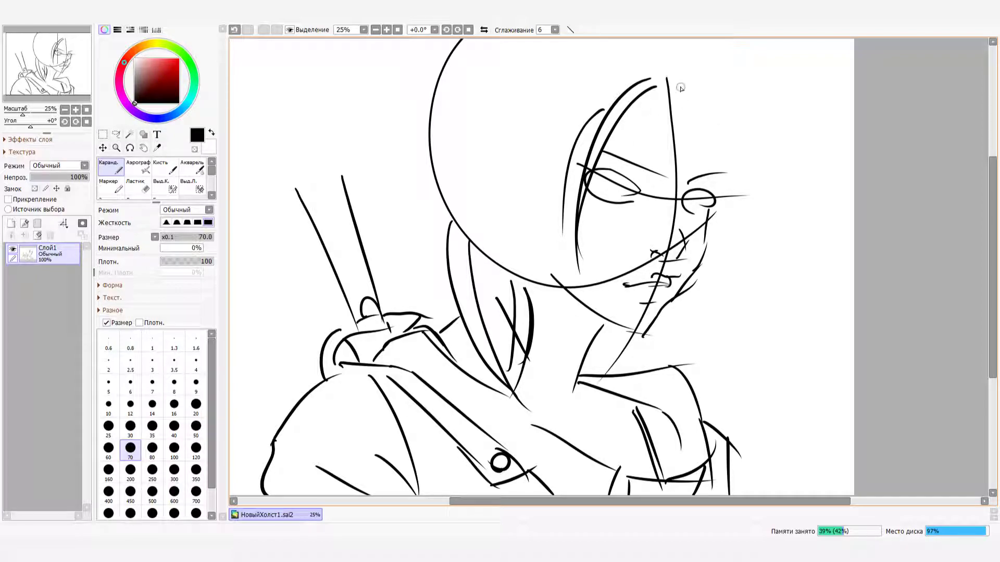
pyautogui.moveTo(678, 97)
pyautogui.mouseDown()
pyautogui.moveTo(725, 218)
pyautogui.moveTo(702, 128)
pyautogui.moveTo(723, 184)
pyautogui.mouseUp()
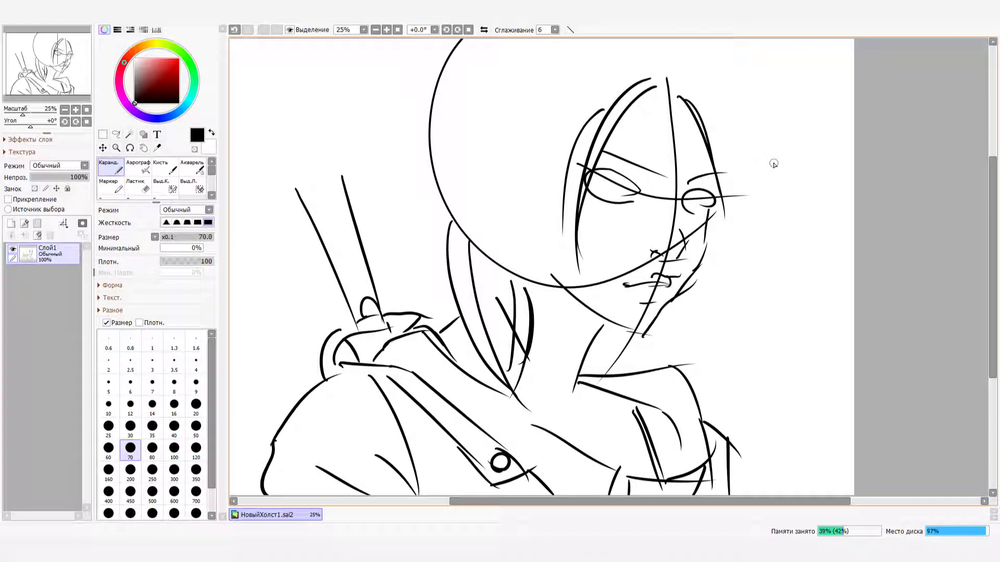
# Detail the near eye with an iris, pupil and dark lashes, and thicken the eyebrow above it
pyautogui.moveTo(596, 187)
pyautogui.mouseDown()
pyautogui.moveTo(636, 204)
pyautogui.moveTo(618, 185)
pyautogui.moveTo(610, 193)
pyautogui.moveTo(630, 198)
pyautogui.moveTo(620, 182)
pyautogui.moveTo(642, 194)
pyautogui.mouseUp()
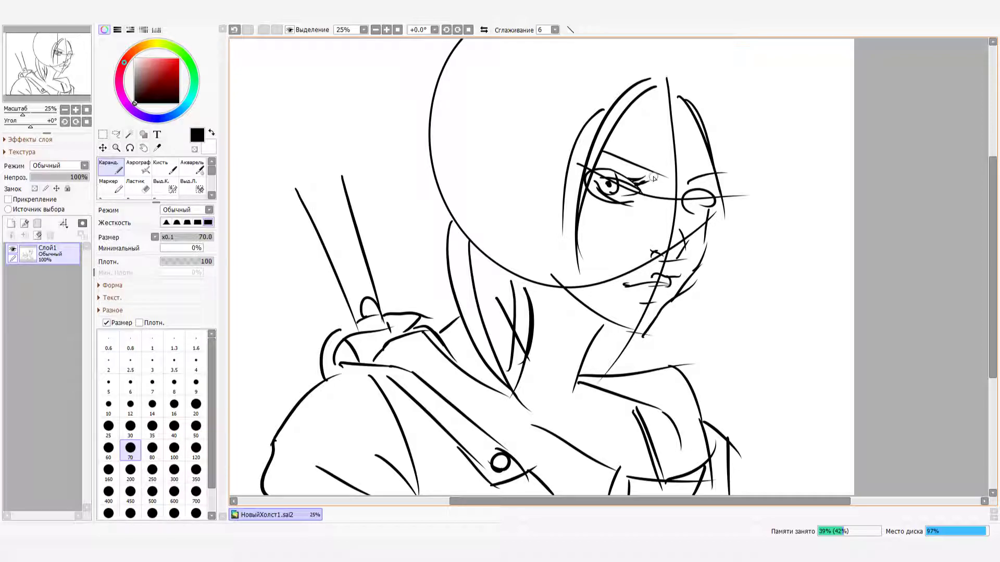
pyautogui.moveTo(591, 176)
pyautogui.mouseDown()
pyautogui.moveTo(623, 183)
pyautogui.moveTo(599, 193)
pyautogui.mouseUp()
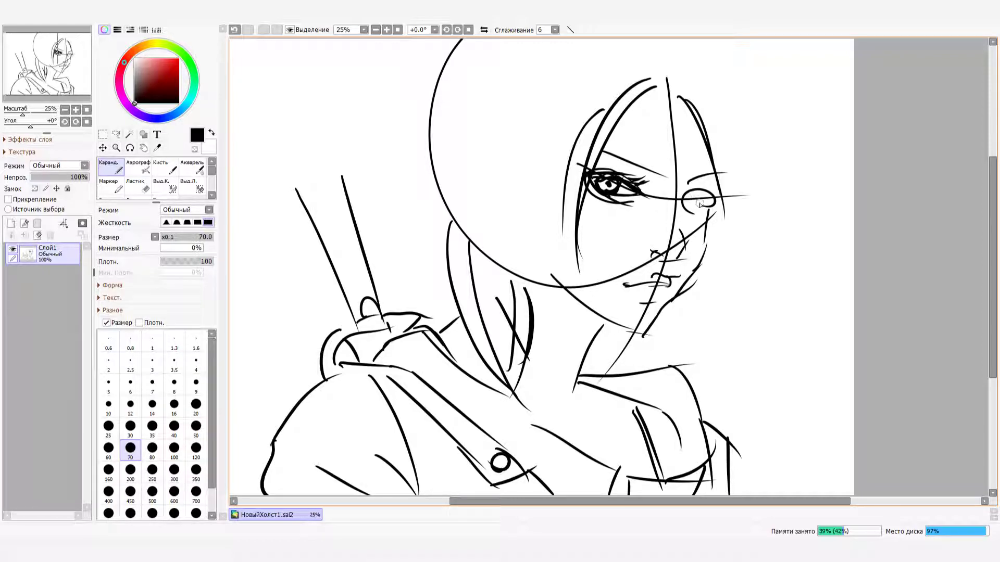
pyautogui.moveTo(619, 163); pyautogui.dragTo(663, 171)
pyautogui.moveTo(603, 155); pyautogui.dragTo(646, 174)
pyautogui.moveTo(603, 156); pyautogui.dragTo(621, 151)
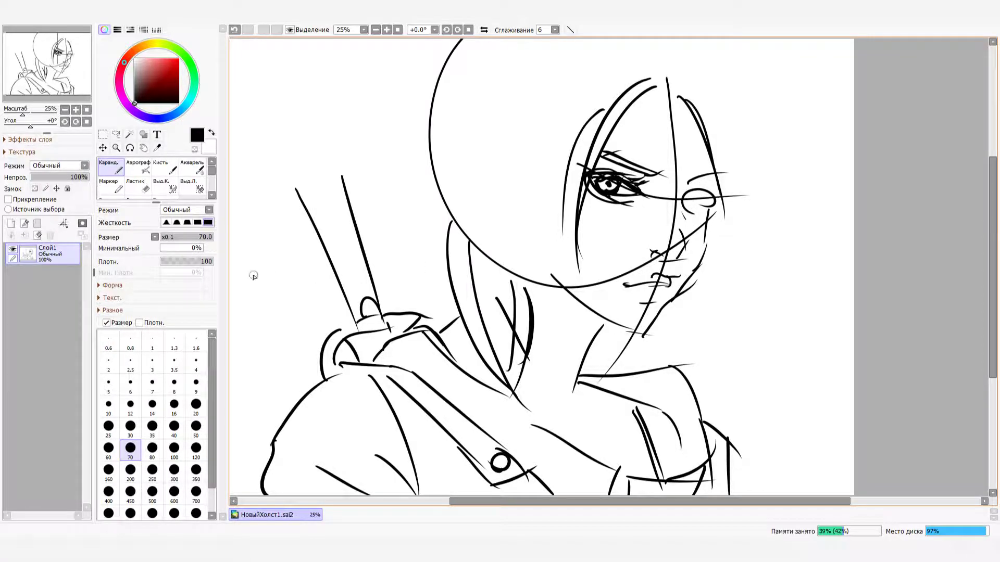
# Erase the rough oval of the far eye
pyautogui.click(139, 185)
pyautogui.moveTo(691, 215)
pyautogui.mouseDown()
pyautogui.moveTo(699, 194)
pyautogui.moveTo(713, 202)
pyautogui.moveTo(684, 202)
pyautogui.mouseUp()
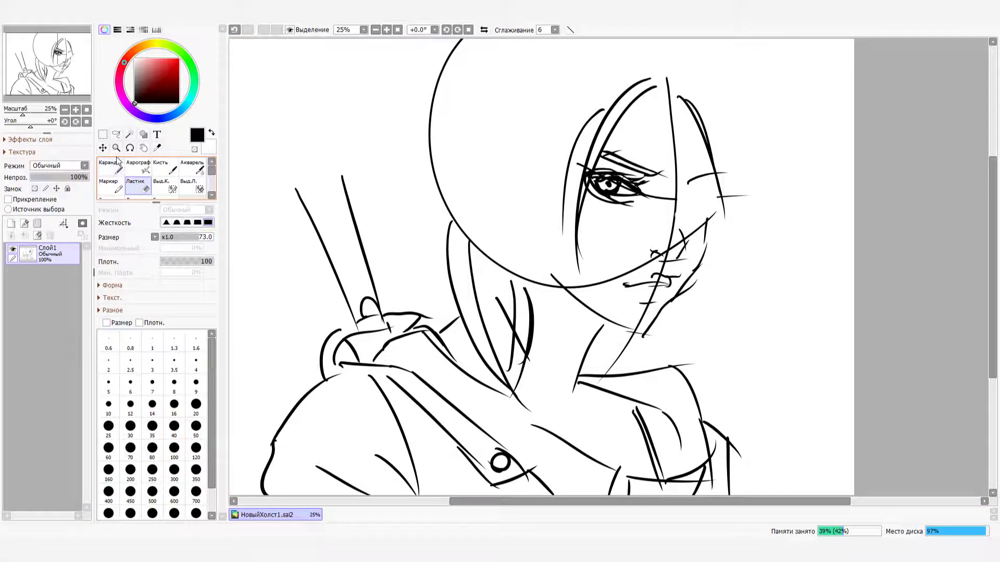
# Redraw the far eye with the pencil, giving it an upper lid, an iris and dark outer lashes
pyautogui.press('n')
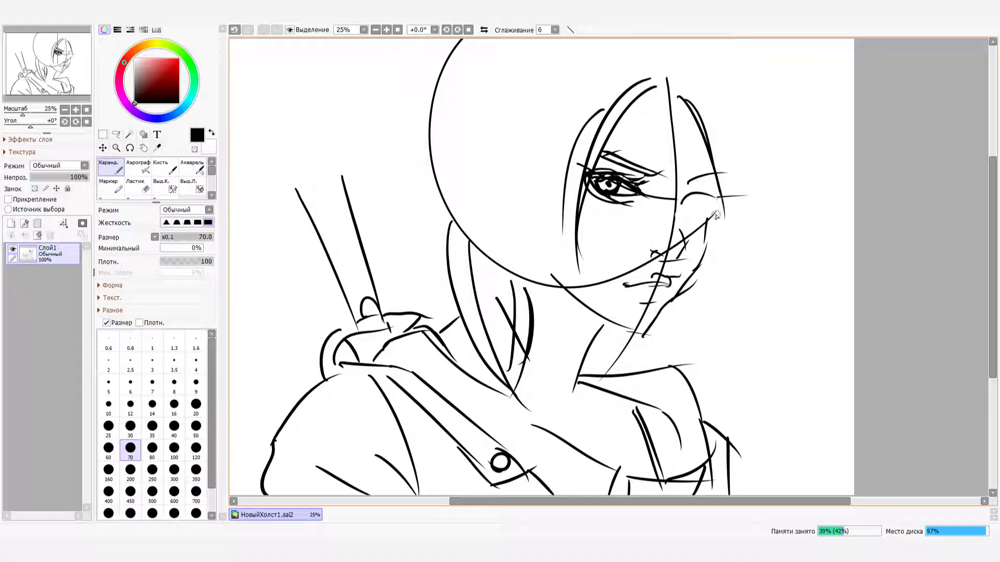
pyautogui.hotkey('ctrl', 'z')
pyautogui.moveTo(685, 205); pyautogui.dragTo(717, 201)
pyautogui.hotkey('ctrl', 'z')
pyautogui.hotkey('ctrl', 'z')
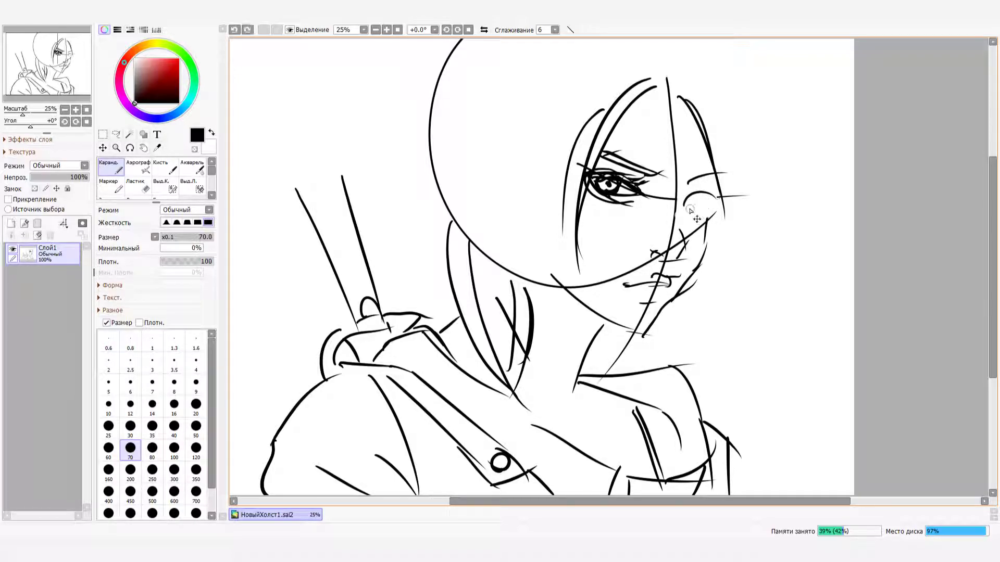
pyautogui.hotkey('ctrl', 'z')
pyautogui.moveTo(720, 197); pyautogui.dragTo(685, 201)
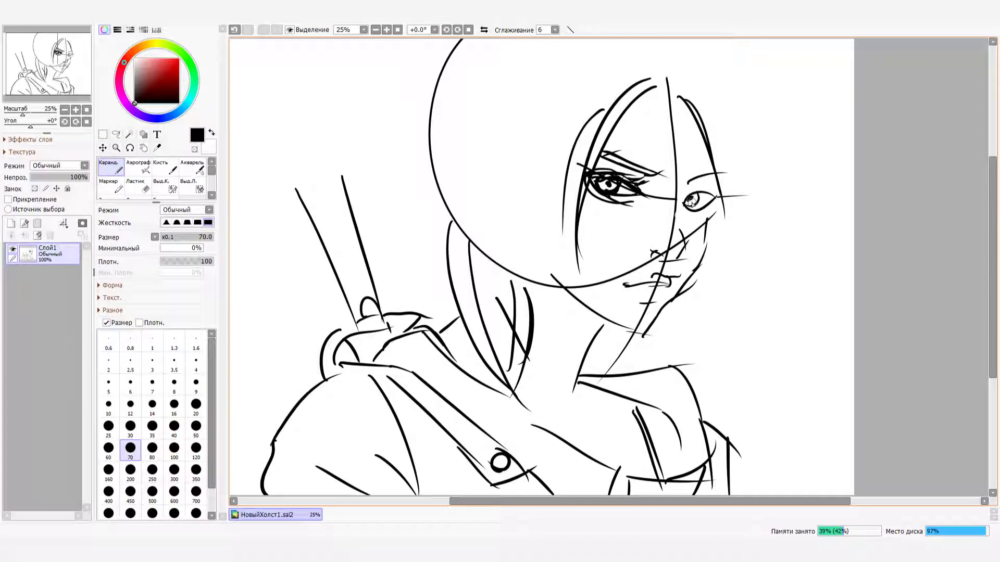
pyautogui.hotkey('ctrl', 'z')
pyautogui.moveTo(689, 198); pyautogui.dragTo(728, 186)
pyautogui.hotkey('ctrl', 'z')
pyautogui.hotkey('ctrl', 'z')
# Add a second strand from the parting on the far side and an outer lock curving down beside the far eye
pyautogui.moveTo(671, 82); pyautogui.dragTo(721, 172)
pyautogui.moveTo(695, 71)
pyautogui.mouseDown()
pyautogui.moveTo(759, 159)
pyautogui.moveTo(745, 183)
pyautogui.moveTo(729, 180)
pyautogui.moveTo(746, 167)
pyautogui.moveTo(737, 220)
pyautogui.mouseUp()
pyautogui.hotkey('ctrl', 'z')
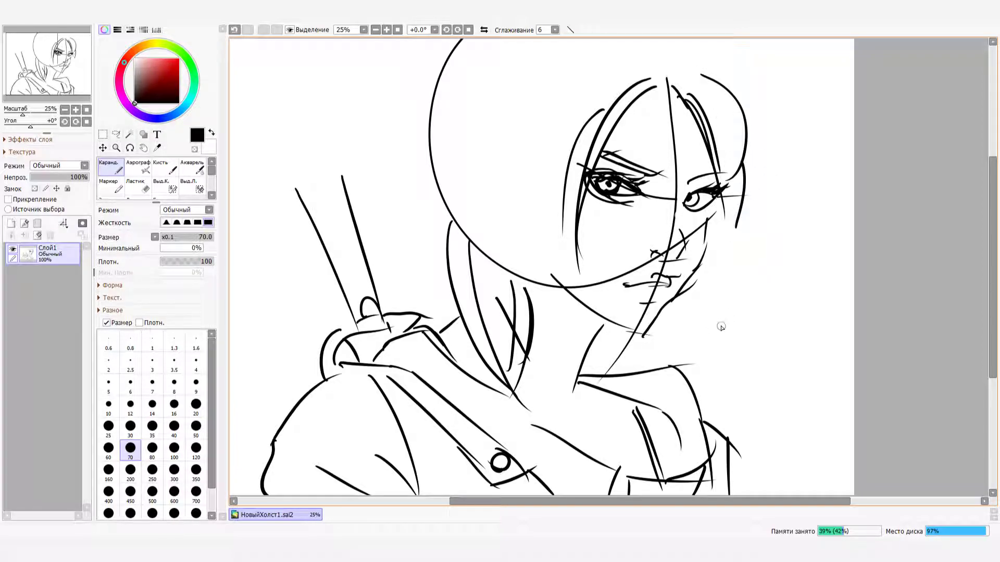
# Draw two long hair strands from the far cheek and jaw down to meet at the collar
pyautogui.moveTo(680, 296); pyautogui.dragTo(704, 380)
pyautogui.moveTo(716, 237)
pyautogui.mouseDown()
pyautogui.moveTo(717, 402)
pyautogui.moveTo(713, 255)
pyautogui.moveTo(721, 388)
pyautogui.mouseUp()
pyautogui.hotkey('ctrl', 'z')
pyautogui.hotkey('ctrl', 'z')
pyautogui.moveTo(715, 248)
pyautogui.mouseDown()
pyautogui.moveTo(702, 319)
pyautogui.moveTo(721, 387)
pyautogui.mouseUp()
pyautogui.hotkey('ctrl', 'z')
pyautogui.moveTo(715, 246)
pyautogui.mouseDown()
pyautogui.moveTo(706, 296)
pyautogui.moveTo(723, 392)
pyautogui.mouseUp()
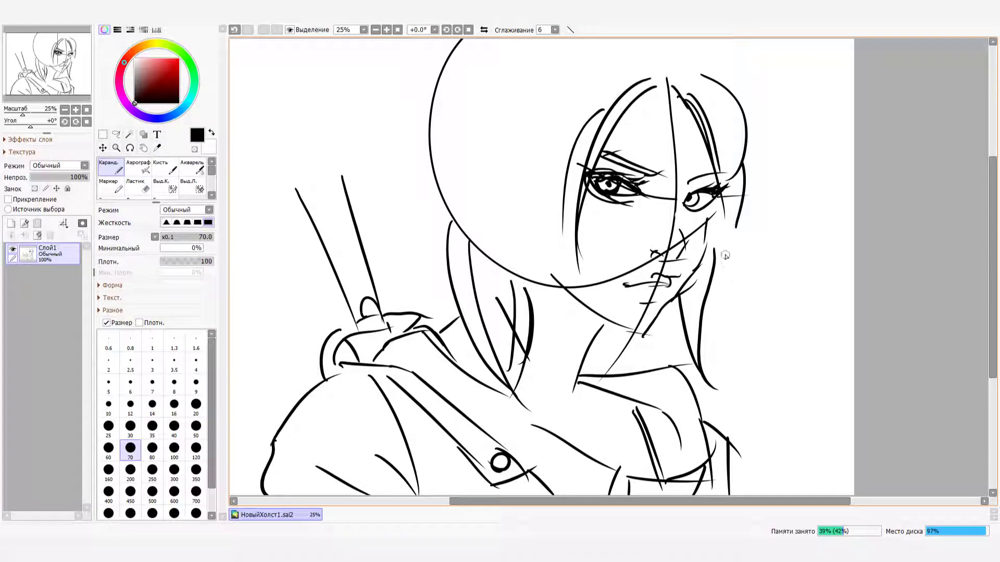
# Add short lock tips beside the far cheek and firm up the face contour down to the chin
pyautogui.moveTo(731, 199); pyautogui.dragTo(729, 239)
pyautogui.moveTo(727, 185); pyautogui.dragTo(714, 255)
pyautogui.moveTo(715, 210)
pyautogui.mouseDown()
pyautogui.moveTo(717, 255)
pyautogui.moveTo(704, 254)
pyautogui.moveTo(709, 212)
pyautogui.moveTo(708, 245)
pyautogui.mouseUp()
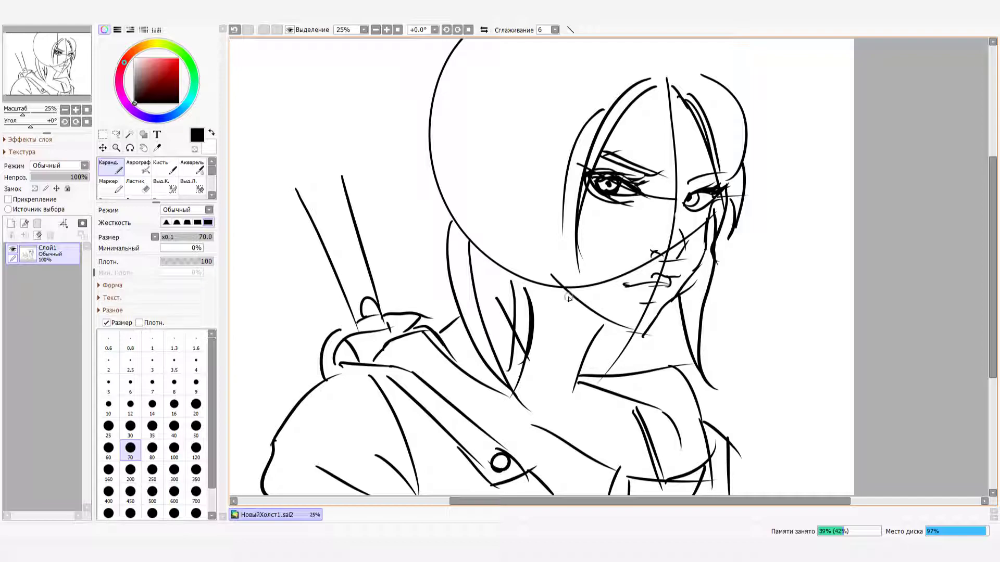
pyautogui.moveTo(623, 329)
pyautogui.mouseDown()
pyautogui.moveTo(663, 336)
pyautogui.moveTo(647, 342)
pyautogui.moveTo(687, 290)
pyautogui.moveTo(677, 304)
pyautogui.moveTo(704, 244)
pyautogui.moveTo(647, 336)
pyautogui.mouseUp()
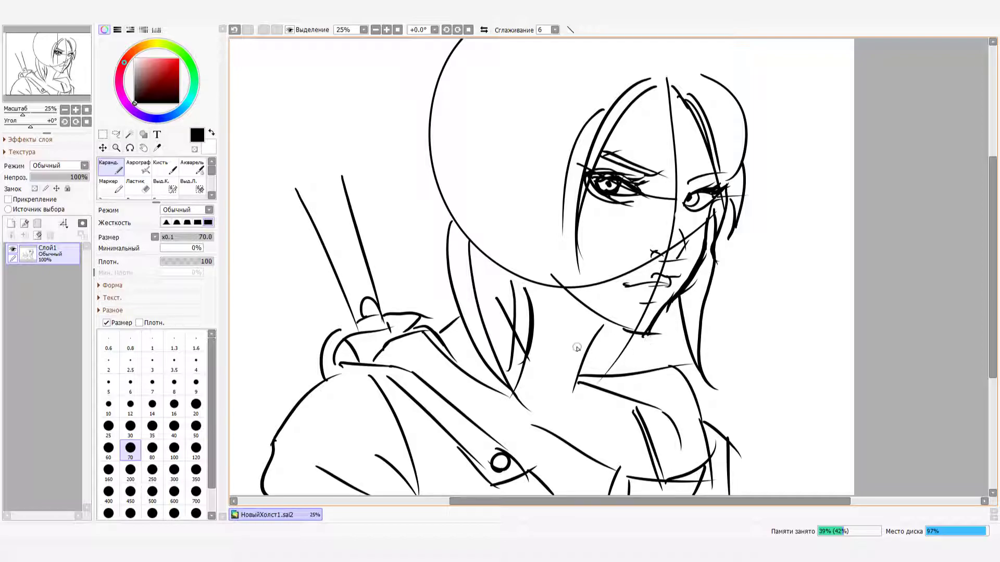
# Draw wavy hair locks on the near side of the face and a band of hair curving back above them
pyautogui.moveTo(544, 177); pyautogui.dragTo(530, 325)
pyautogui.moveTo(502, 180)
pyautogui.mouseDown()
pyautogui.moveTo(502, 235)
pyautogui.moveTo(519, 267)
pyautogui.mouseUp()
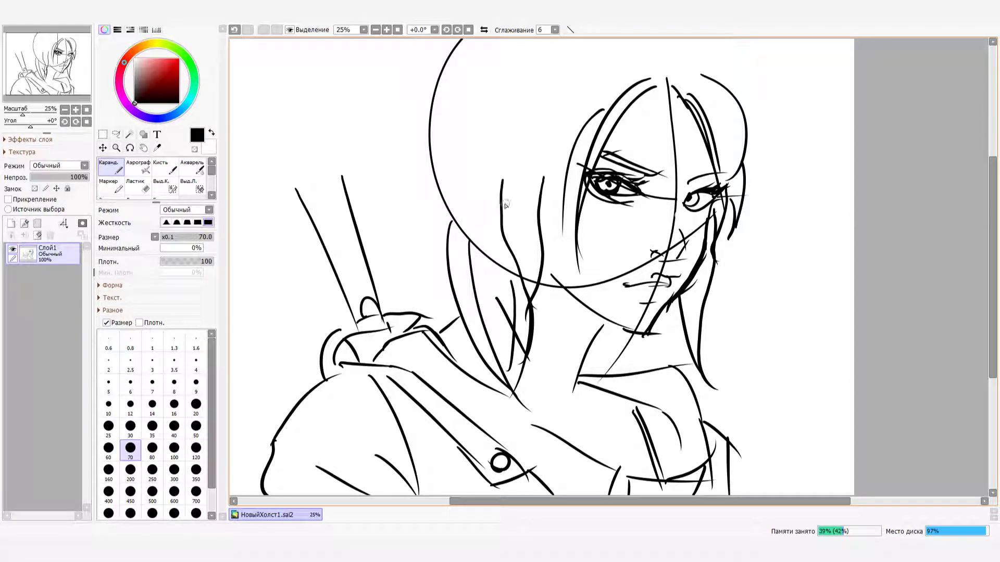
pyautogui.moveTo(561, 159); pyautogui.dragTo(449, 156)
pyautogui.moveTo(552, 165)
pyautogui.mouseDown()
pyautogui.moveTo(475, 188)
pyautogui.moveTo(475, 307)
pyautogui.mouseUp()
pyautogui.moveTo(466, 177); pyautogui.dragTo(439, 285)
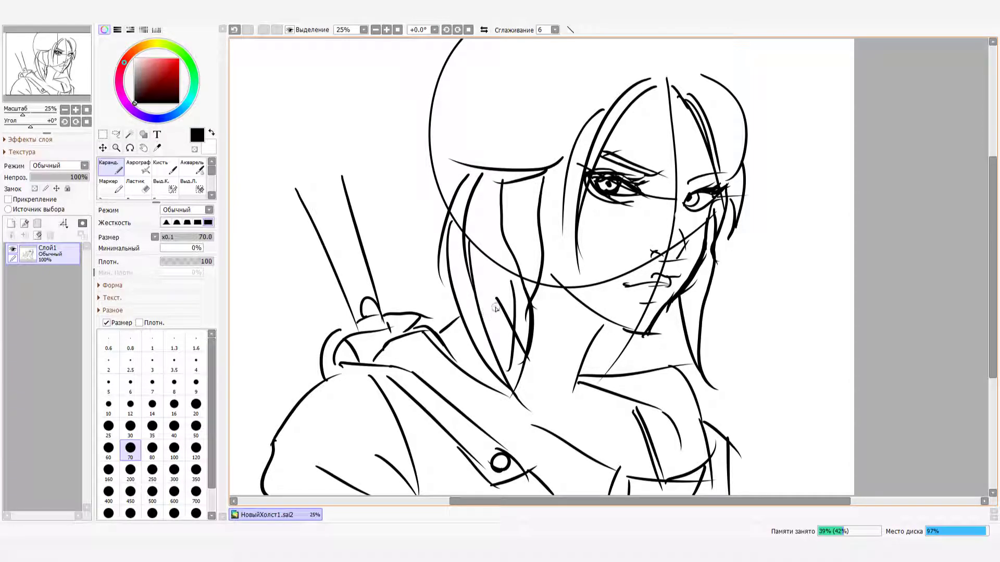
# Sketch a gathered bun of small overlapping loops behind the head, below the hair band
pyautogui.moveTo(446, 223); pyautogui.dragTo(449, 173)
pyautogui.moveTo(438, 238); pyautogui.dragTo(435, 213)
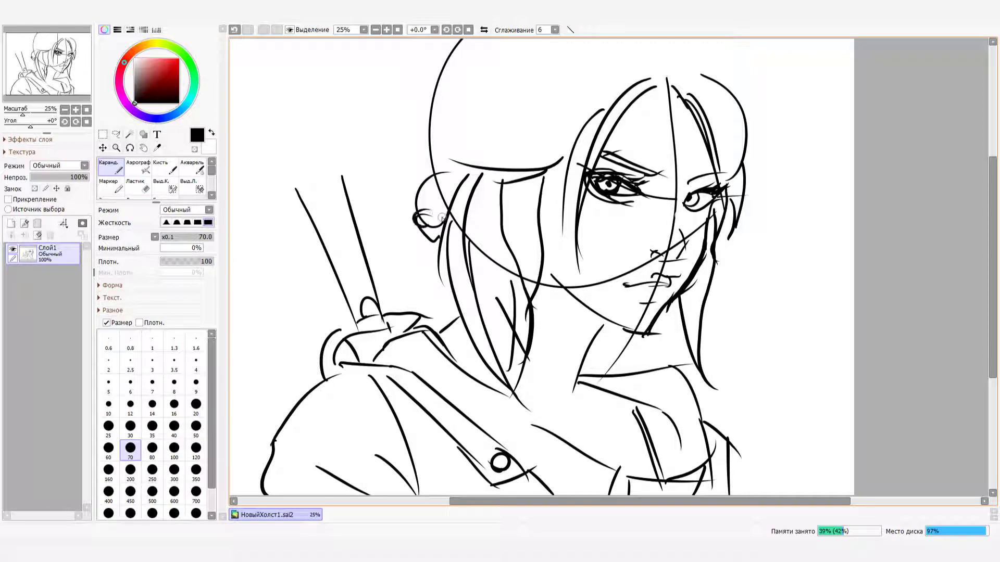
pyautogui.moveTo(438, 266)
pyautogui.mouseDown()
pyautogui.moveTo(413, 229)
pyautogui.moveTo(427, 225)
pyautogui.mouseUp()
pyautogui.moveTo(435, 239); pyautogui.dragTo(415, 229)
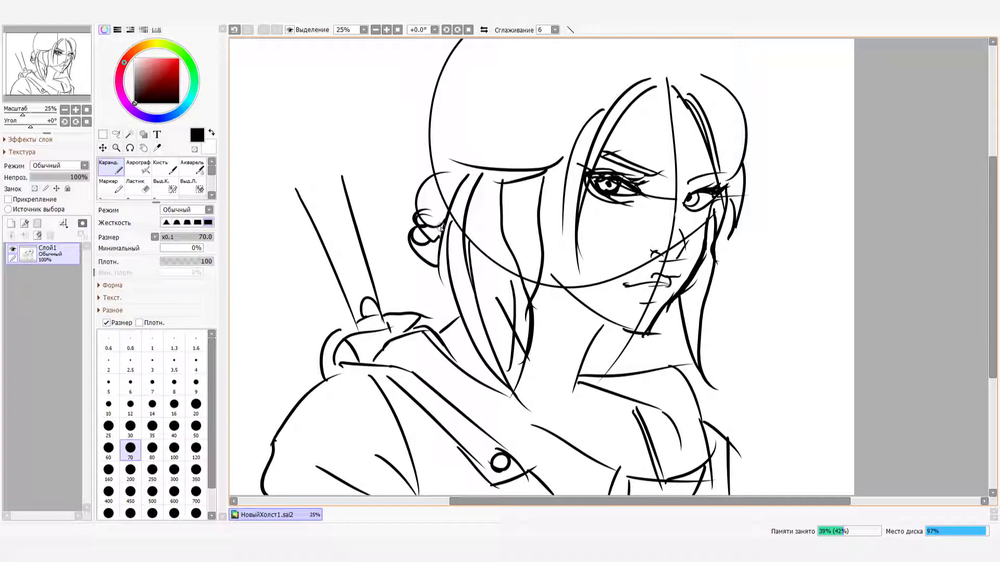
pyautogui.moveTo(444, 284)
pyautogui.mouseDown()
pyautogui.moveTo(448, 250)
pyautogui.moveTo(458, 271)
pyautogui.moveTo(425, 249)
pyautogui.mouseUp()
pyautogui.hotkey('ctrl', 'z')
# Draw the ring across the end of the sword hilt and the outer edge of the section above it
pyautogui.moveTo(299, 173)
pyautogui.mouseDown()
pyautogui.moveTo(337, 157)
pyautogui.moveTo(348, 167)
pyautogui.mouseUp()
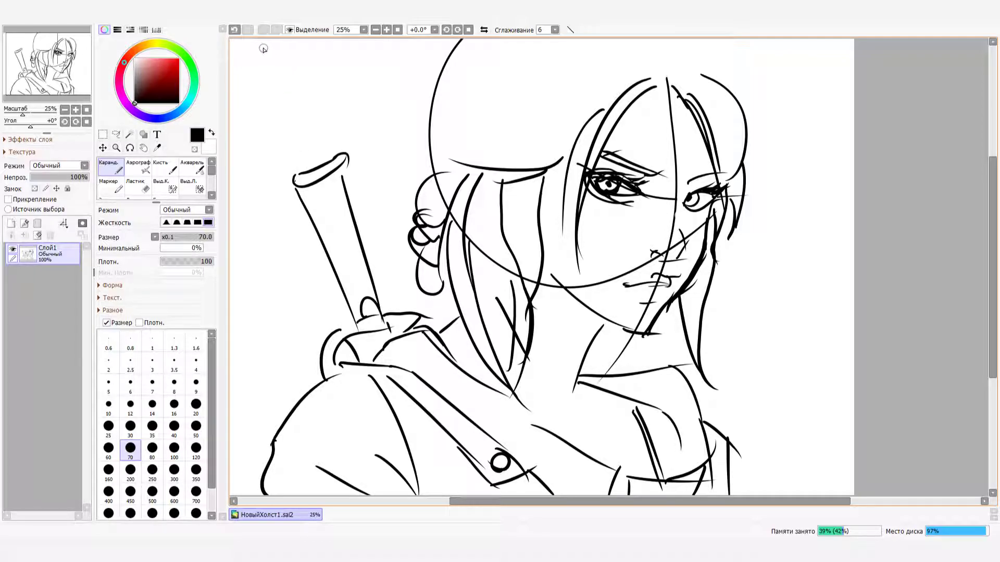
pyautogui.moveTo(265, 43); pyautogui.dragTo(294, 173)
pyautogui.moveTo(288, 44); pyautogui.dragTo(349, 140)
pyautogui.hotkey('ctrl', 'z')
pyautogui.moveTo(287, 46)
pyautogui.mouseDown()
pyautogui.moveTo(333, 141)
pyautogui.moveTo(357, 152)
pyautogui.mouseUp()
pyautogui.hotkey('ctrl', 'z')
pyautogui.moveTo(288, 47)
pyautogui.mouseDown()
pyautogui.moveTo(333, 146)
pyautogui.moveTo(358, 156)
pyautogui.mouseUp()
pyautogui.hotkey('ctrl', 'z')
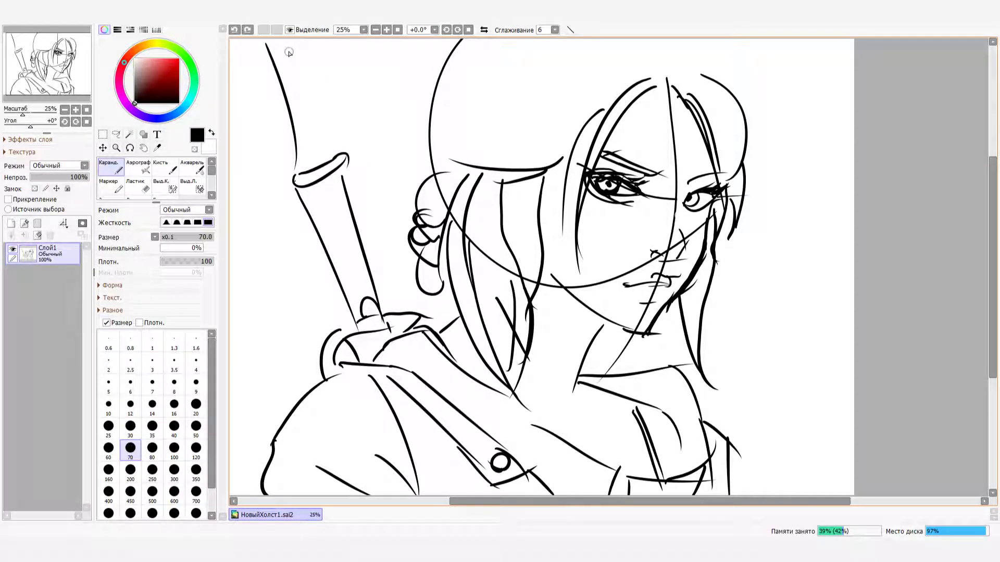
pyautogui.moveTo(286, 42); pyautogui.dragTo(337, 143)
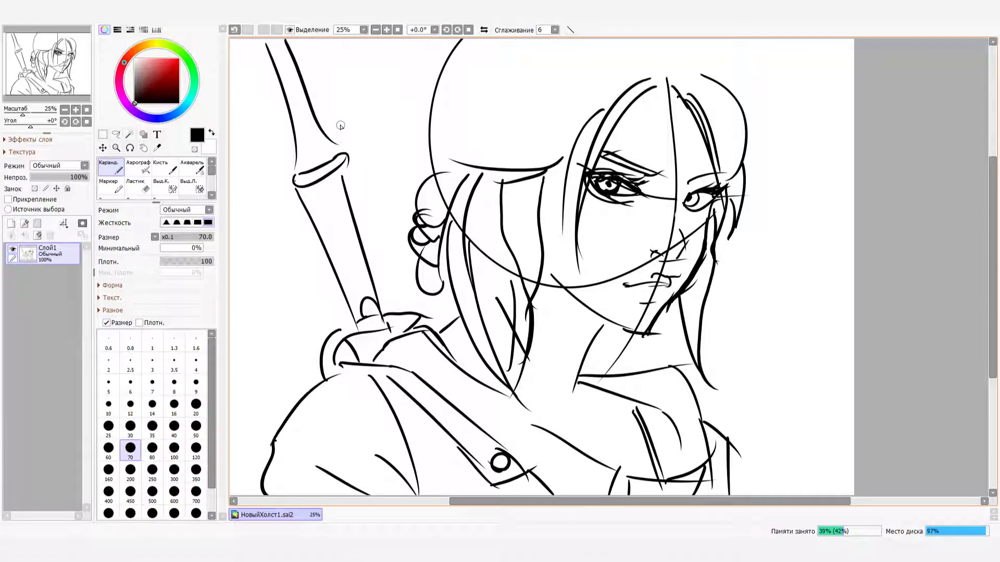
pyautogui.hotkey('ctrl', 'z')
pyautogui.moveTo(289, 46); pyautogui.dragTo(338, 151)
pyautogui.hotkey('ctrl', 'z')
pyautogui.moveTo(289, 45); pyautogui.dragTo(340, 154)
pyautogui.hotkey('ctrl', 'z')
# Draw the inner edge of the hilt's upper section curving into the ring, and reinforce the ring's underside
pyautogui.moveTo(292, 46); pyautogui.dragTo(348, 154)
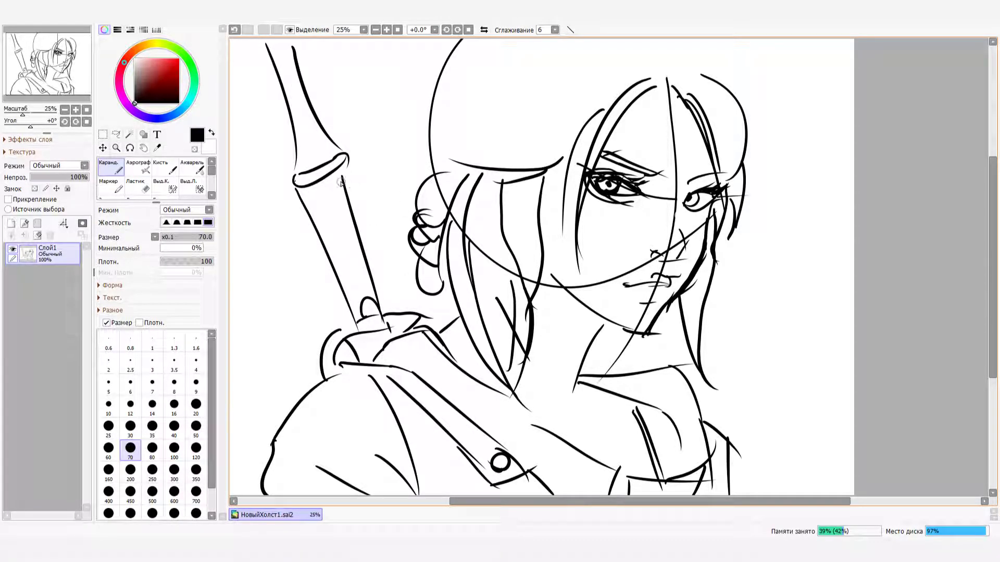
pyautogui.moveTo(296, 185)
pyautogui.mouseDown()
pyautogui.moveTo(340, 178)
pyautogui.moveTo(345, 166)
pyautogui.moveTo(348, 199)
pyautogui.mouseUp()
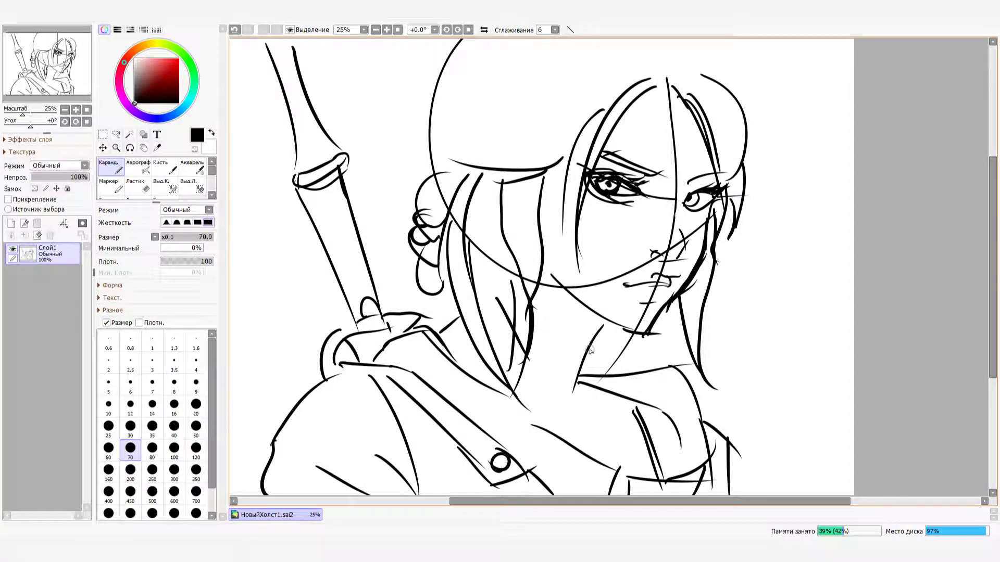
# Add the clothing folds at the chest: a long collar edge from the shoulder, a lower neckline curve and short creases under the neck
pyautogui.moveTo(667, 473)
pyautogui.mouseDown()
pyautogui.moveTo(694, 443)
pyautogui.moveTo(679, 475)
pyautogui.moveTo(645, 475)
pyautogui.moveTo(661, 477)
pyautogui.mouseUp()
pyautogui.moveTo(544, 466); pyautogui.dragTo(617, 468)
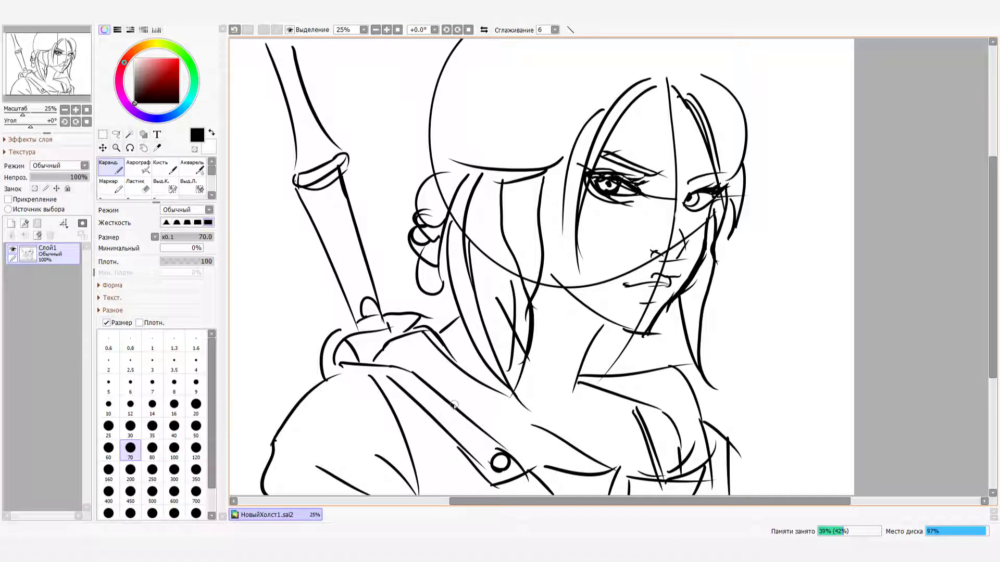
pyautogui.moveTo(437, 391); pyautogui.dragTo(615, 463)
pyautogui.hotkey('ctrl', 'z')
pyautogui.moveTo(440, 392); pyautogui.dragTo(620, 475)
pyautogui.moveTo(508, 399); pyautogui.dragTo(559, 435)
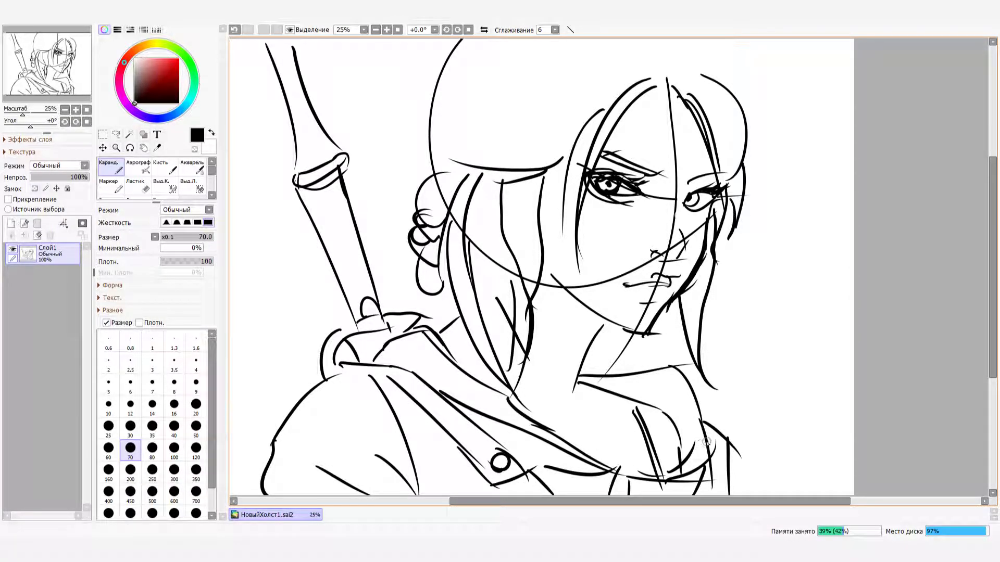
pyautogui.moveTo(560, 419)
pyautogui.mouseDown()
pyautogui.moveTo(618, 405)
pyautogui.moveTo(613, 420)
pyautogui.moveTo(631, 420)
pyautogui.mouseUp()
pyautogui.hotkey('ctrl', 'z')
pyautogui.hotkey('ctrl', 'z')
# Define the lips with darker strokes and thicken both eyebrows
pyautogui.moveTo(621, 282); pyautogui.dragTo(668, 276)
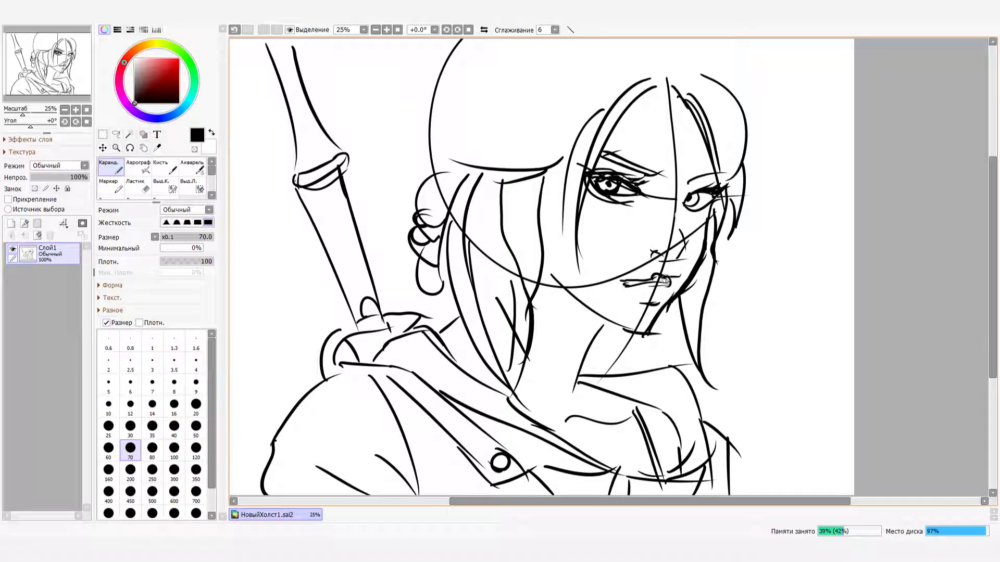
pyautogui.moveTo(623, 284); pyautogui.dragTo(677, 288)
pyautogui.moveTo(682, 197)
pyautogui.mouseDown()
pyautogui.moveTo(716, 189)
pyautogui.moveTo(695, 184)
pyautogui.moveTo(716, 214)
pyautogui.moveTo(728, 195)
pyautogui.moveTo(690, 180)
pyautogui.moveTo(727, 176)
pyautogui.moveTo(697, 184)
pyautogui.moveTo(690, 181)
pyautogui.moveTo(722, 176)
pyautogui.moveTo(687, 175)
pyautogui.moveTo(711, 177)
pyautogui.mouseUp()
pyautogui.moveTo(603, 154)
pyautogui.mouseDown()
pyautogui.moveTo(652, 173)
pyautogui.moveTo(636, 176)
pyautogui.mouseUp()
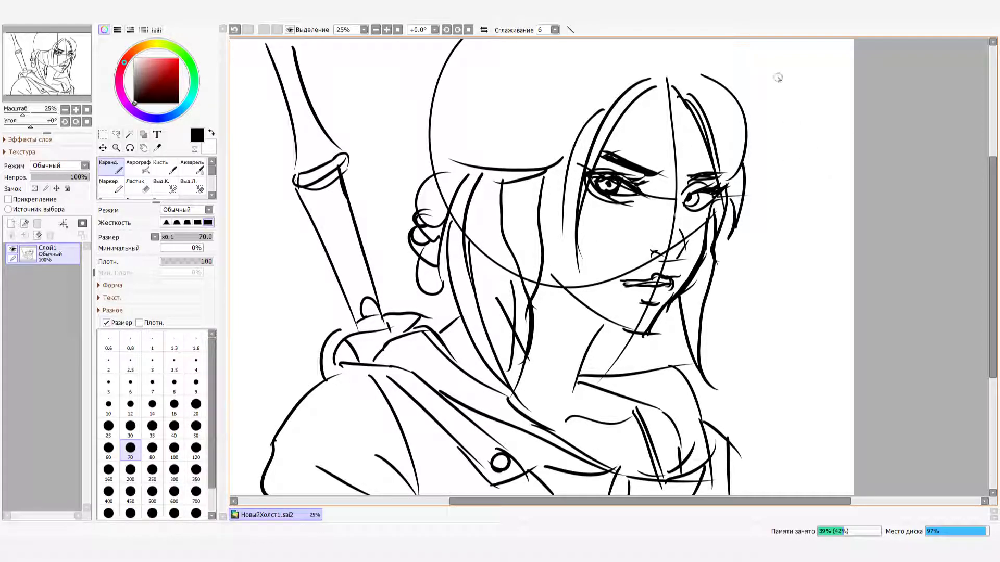
# Sketch the hair contour above the far side and sweep a long strand from the parting back to a tie point
pyautogui.moveTo(720, 45); pyautogui.dragTo(750, 88)
pyautogui.moveTo(705, 41)
pyautogui.mouseDown()
pyautogui.moveTo(726, 51)
pyautogui.moveTo(711, 56)
pyautogui.mouseUp()
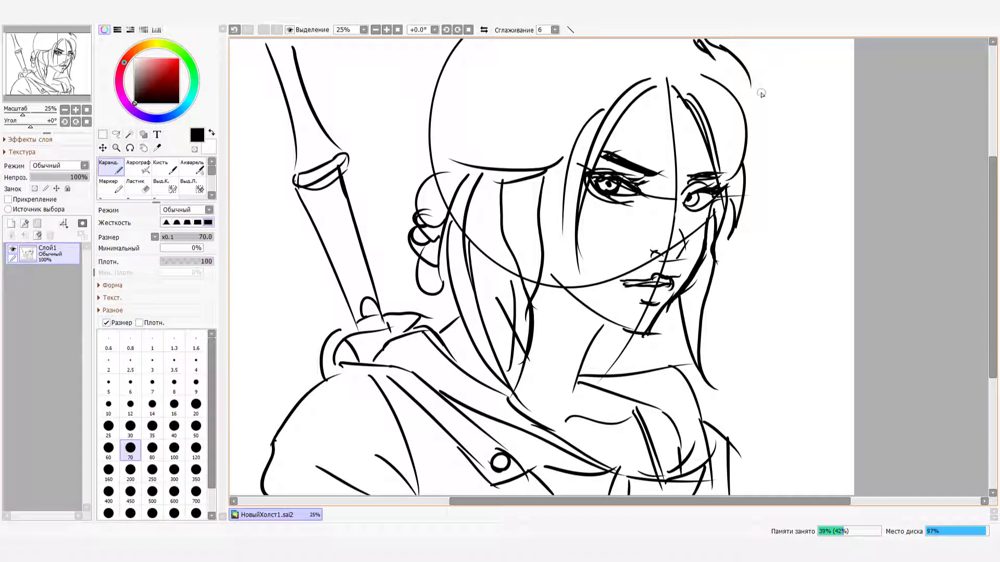
pyautogui.moveTo(628, 60); pyautogui.dragTo(405, 141)
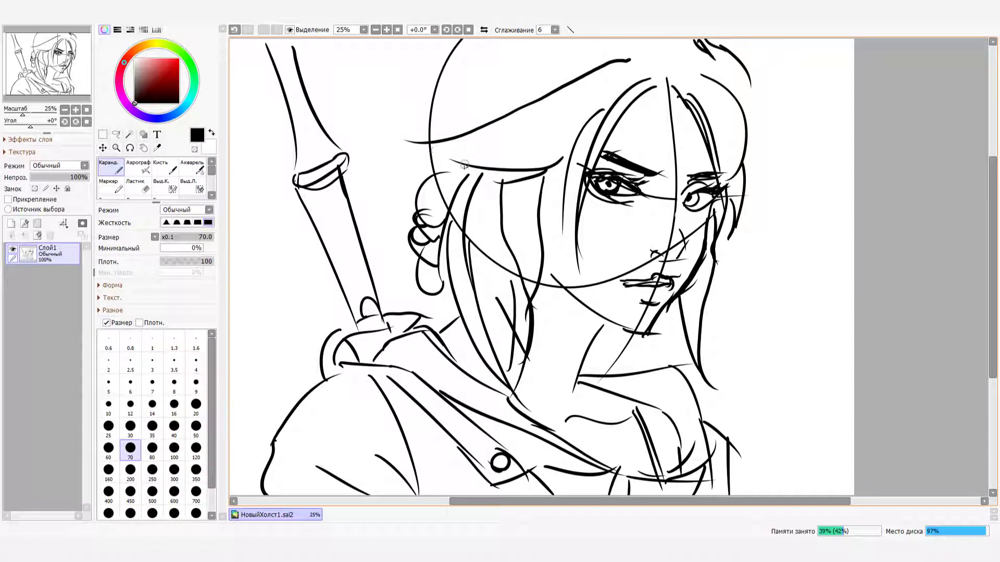
pyautogui.moveTo(447, 170)
pyautogui.mouseDown()
pyautogui.moveTo(426, 138)
pyautogui.moveTo(439, 137)
pyautogui.moveTo(425, 154)
pyautogui.mouseUp()
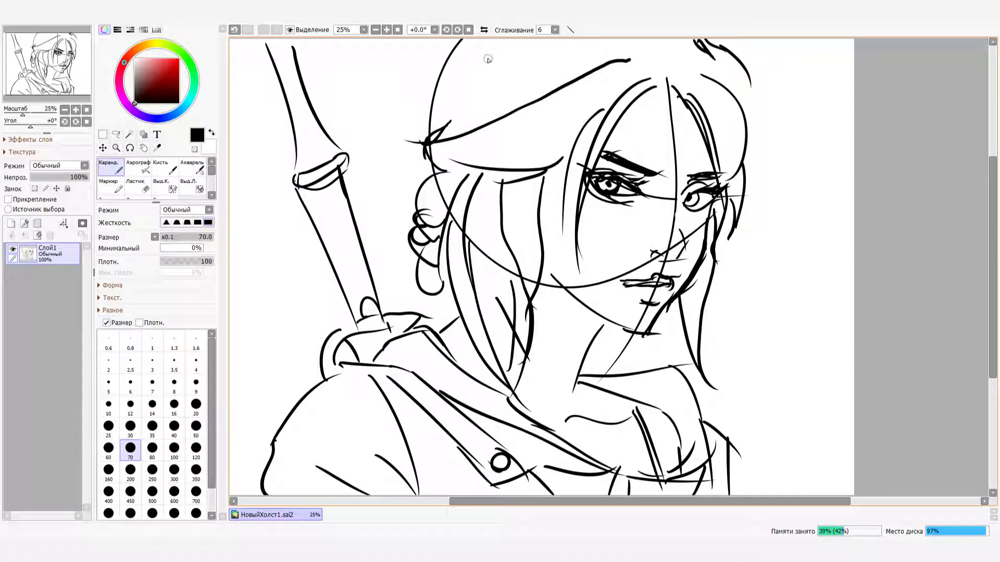
# Add strands over the back of the head and the temple that converge at the hair tie
pyautogui.moveTo(486, 45); pyautogui.dragTo(444, 133)
pyautogui.moveTo(505, 46)
pyautogui.mouseDown()
pyautogui.moveTo(484, 61)
pyautogui.moveTo(452, 130)
pyautogui.mouseUp()
pyautogui.moveTo(573, 129)
pyautogui.mouseDown()
pyautogui.moveTo(531, 152)
pyautogui.moveTo(468, 152)
pyautogui.mouseUp()
pyautogui.moveTo(558, 94); pyautogui.dragTo(443, 158)
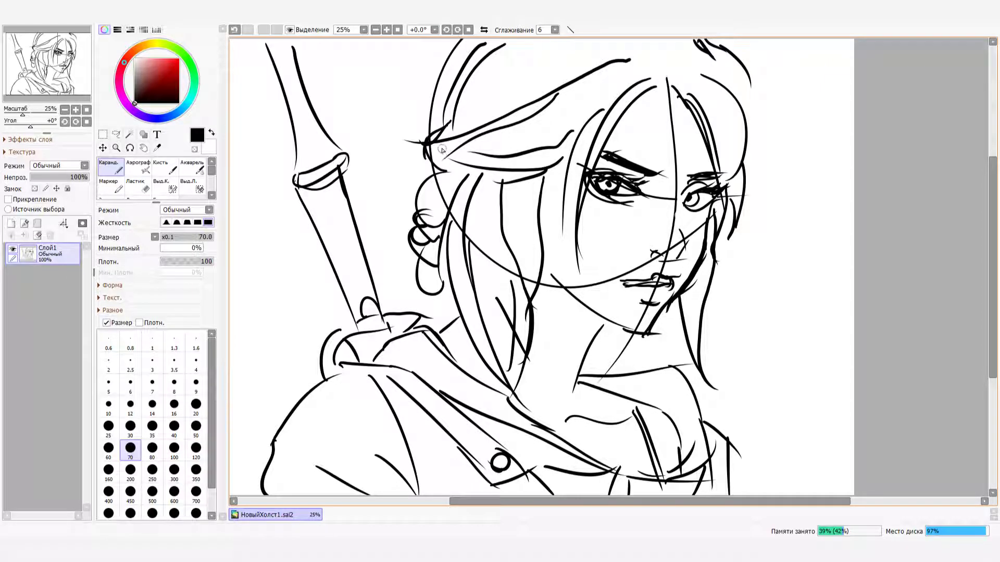
pyautogui.moveTo(494, 131); pyautogui.dragTo(427, 147)
pyautogui.moveTo(505, 176); pyautogui.dragTo(426, 148)
# Add a strand on the far side of the hair and short raised strands at the parting
pyautogui.moveTo(709, 102)
pyautogui.mouseDown()
pyautogui.moveTo(728, 201)
pyautogui.moveTo(740, 163)
pyautogui.mouseUp()
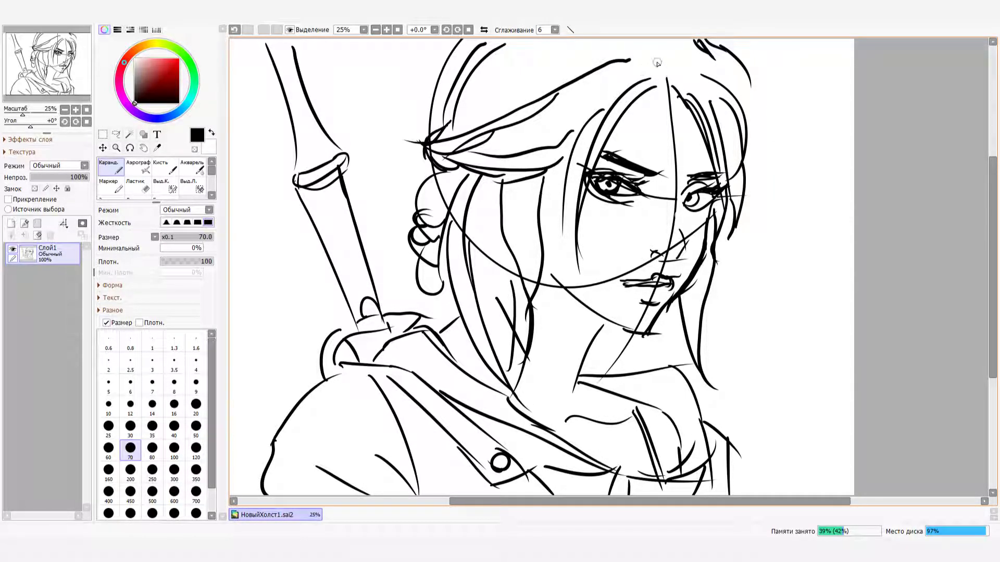
pyautogui.moveTo(646, 58); pyautogui.dragTo(590, 79)
pyautogui.moveTo(650, 48)
pyautogui.mouseDown()
pyautogui.moveTo(663, 74)
pyautogui.moveTo(647, 84)
pyautogui.mouseUp()
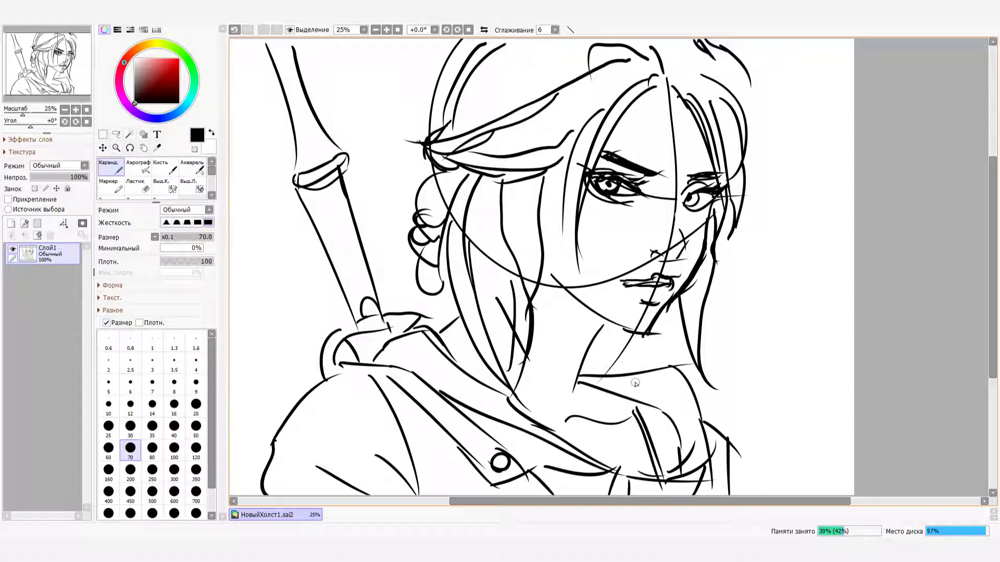
# Redraw the near jawline with a thicker stroke from below the ear area to the chin
pyautogui.moveTo(546, 276); pyautogui.dragTo(649, 337)
pyautogui.hotkey('ctrl', 'z')
pyautogui.moveTo(546, 274); pyautogui.dragTo(646, 337)
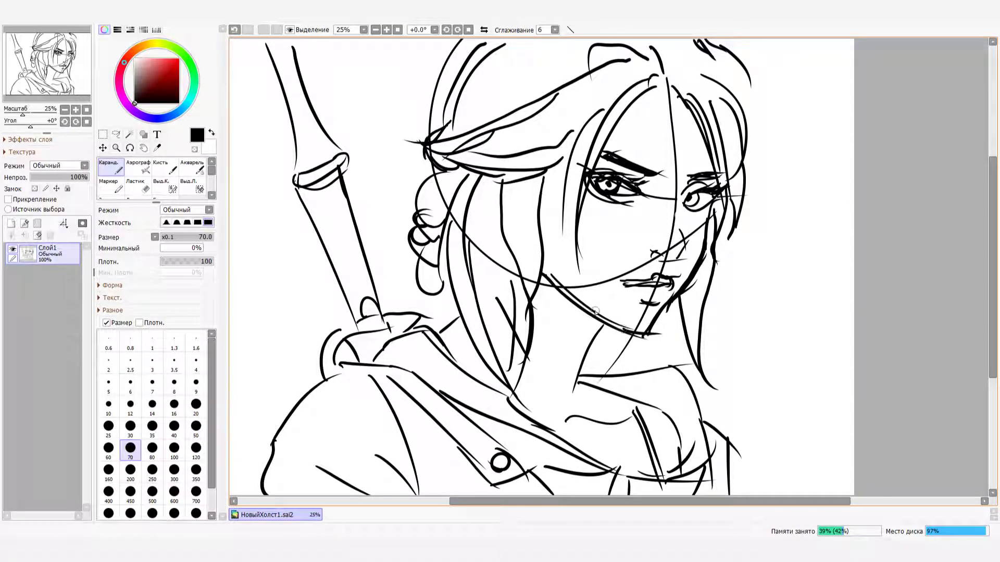
# Erase the circle guideline across the lower face, the rough nose marks and the centre line down to the lips
pyautogui.click(140, 188)
pyautogui.moveTo(676, 261)
pyautogui.mouseDown()
pyautogui.moveTo(668, 235)
pyautogui.moveTo(677, 261)
pyautogui.mouseUp()
pyautogui.moveTo(675, 248)
pyautogui.mouseDown()
pyautogui.moveTo(671, 239)
pyautogui.moveTo(685, 252)
pyautogui.moveTo(583, 286)
pyautogui.moveTo(617, 284)
pyautogui.moveTo(573, 289)
pyautogui.moveTo(554, 278)
pyautogui.moveTo(570, 293)
pyautogui.moveTo(677, 256)
pyautogui.moveTo(682, 227)
pyautogui.moveTo(689, 238)
pyautogui.moveTo(664, 249)
pyautogui.moveTo(689, 259)
pyautogui.moveTo(648, 255)
pyautogui.moveTo(665, 241)
pyautogui.moveTo(625, 274)
pyautogui.moveTo(581, 284)
pyautogui.moveTo(564, 276)
pyautogui.mouseUp()
pyautogui.hotkey('ctrl', 'z')
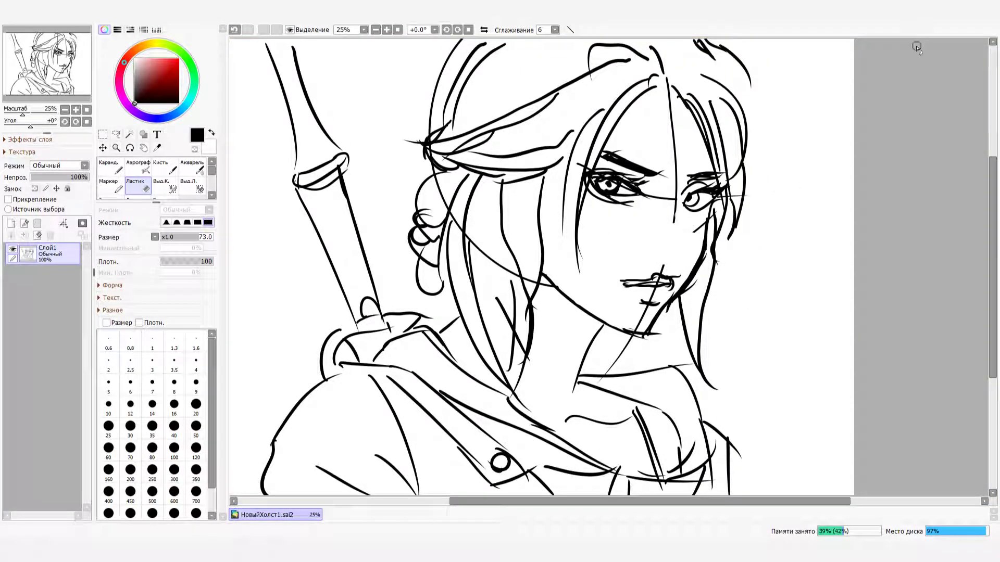
pyautogui.moveTo(666, 262); pyautogui.dragTo(663, 270)
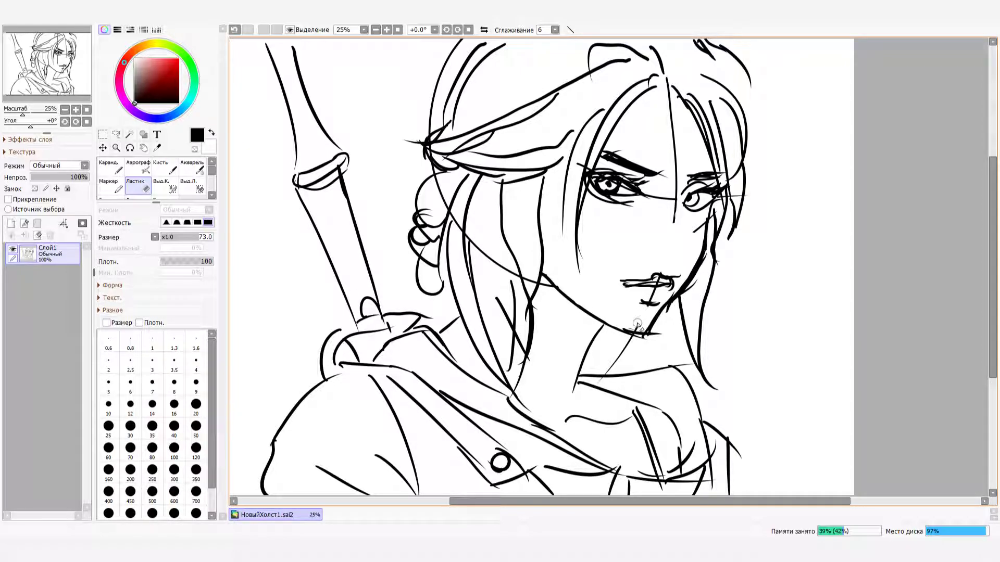
# Erase the centre line through the mouth and chin and thin out the rough lip strokes
pyautogui.moveTo(657, 291)
pyautogui.mouseDown()
pyautogui.moveTo(653, 300)
pyautogui.moveTo(659, 263)
pyautogui.moveTo(652, 273)
pyautogui.mouseUp()
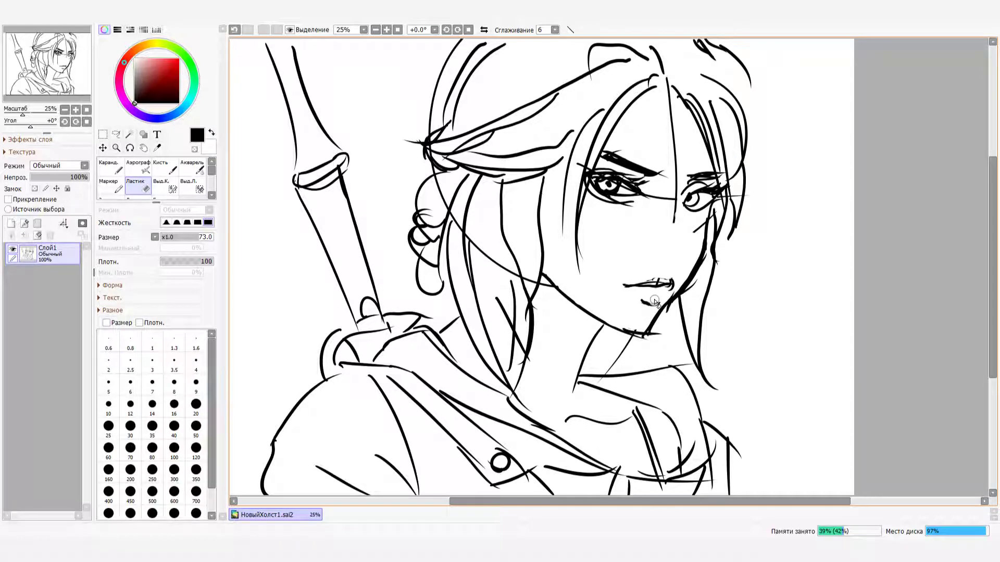
pyautogui.hotkey('ctrl', 'z')
pyautogui.moveTo(653, 302); pyautogui.dragTo(660, 297)
pyautogui.hotkey('ctrl', 'z')
# Erase the guideline below the chin and clean up the stray strokes along the far cheek
pyautogui.moveTo(624, 339); pyautogui.dragTo(646, 340)
pyautogui.hotkey('ctrl', 'z')
pyautogui.moveTo(649, 340)
pyautogui.mouseDown()
pyautogui.moveTo(659, 334)
pyautogui.moveTo(646, 373)
pyautogui.mouseUp()
pyautogui.moveTo(625, 346)
pyautogui.mouseDown()
pyautogui.moveTo(608, 370)
pyautogui.moveTo(616, 361)
pyautogui.mouseUp()
pyautogui.moveTo(691, 232); pyautogui.dragTo(703, 225)
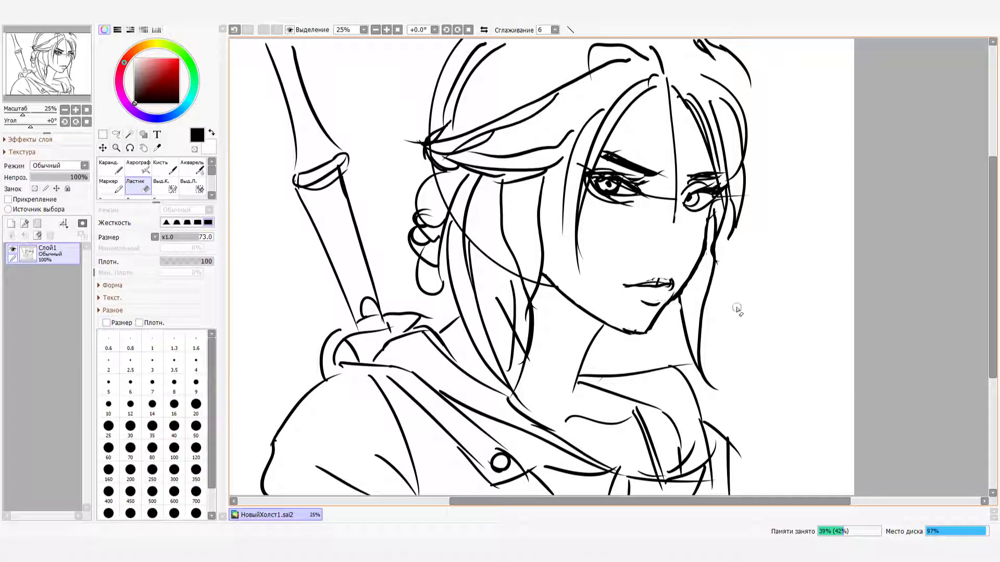
# Draw the nose with the pencil, giving it a small nostril mark and a curved tip on the far side
pyautogui.click(111, 168)
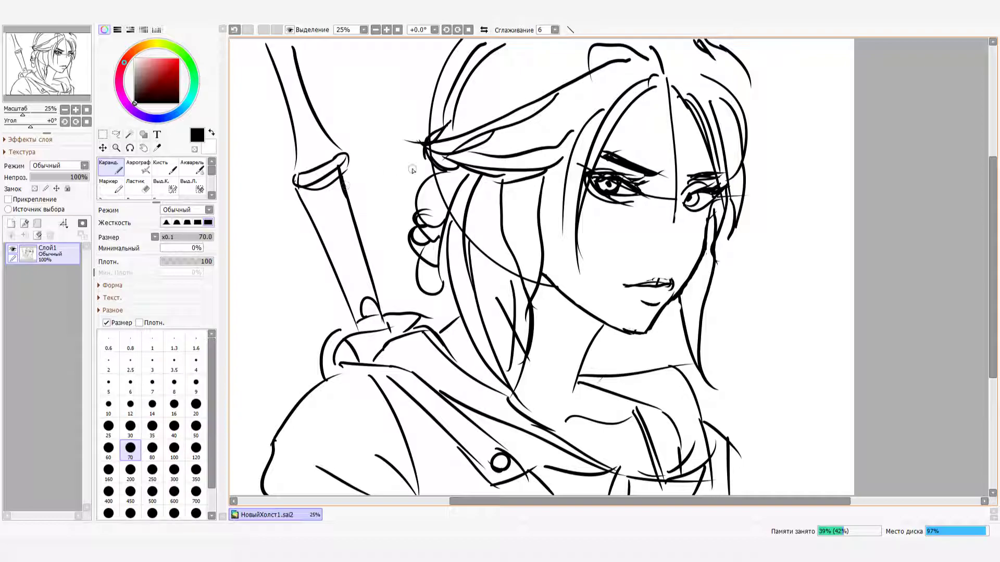
pyautogui.moveTo(792, 299); pyautogui.dragTo(852, 128)
pyautogui.hotkey('ctrl', 'z')
pyautogui.moveTo(651, 254); pyautogui.dragTo(665, 257)
pyautogui.hotkey('ctrl', 'z')
pyautogui.moveTo(682, 241)
pyautogui.mouseDown()
pyautogui.moveTo(673, 263)
pyautogui.moveTo(684, 249)
pyautogui.moveTo(695, 267)
pyautogui.moveTo(686, 245)
pyautogui.mouseUp()
pyautogui.hotkey('ctrl', 'z')
pyautogui.hotkey('ctrl', 'z')
pyautogui.hotkey('ctrl', 'z')
pyautogui.hotkey('ctrl', 'z')
pyautogui.hotkey('ctrl', 'z')
pyautogui.hotkey('ctrl', 'z')
pyautogui.hotkey('ctrl', 'z')
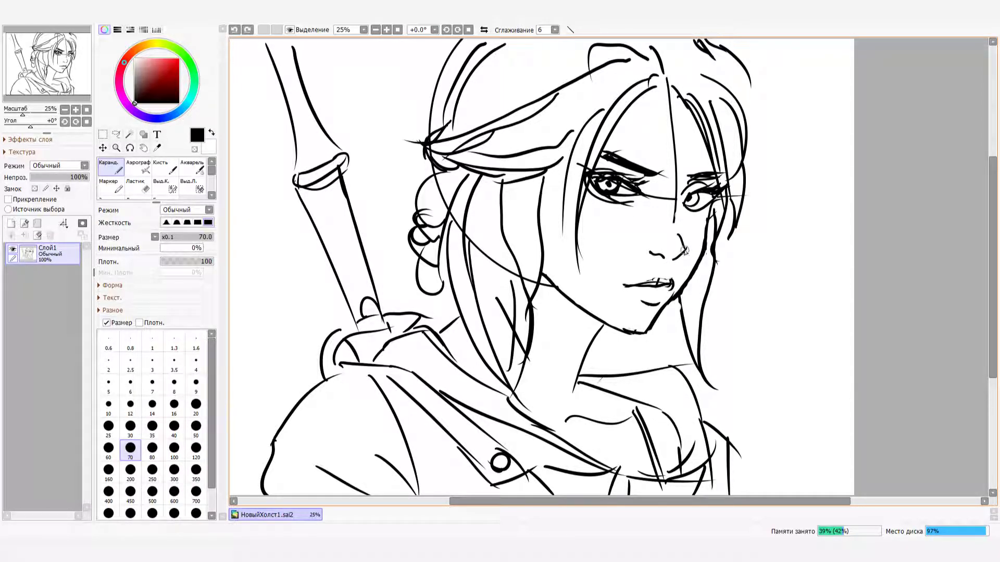
pyautogui.hotkey('ctrl', 'z')
pyautogui.hotkey('ctrl', 'z')
pyautogui.moveTo(681, 239); pyautogui.dragTo(673, 258)
pyautogui.click(165, 188)
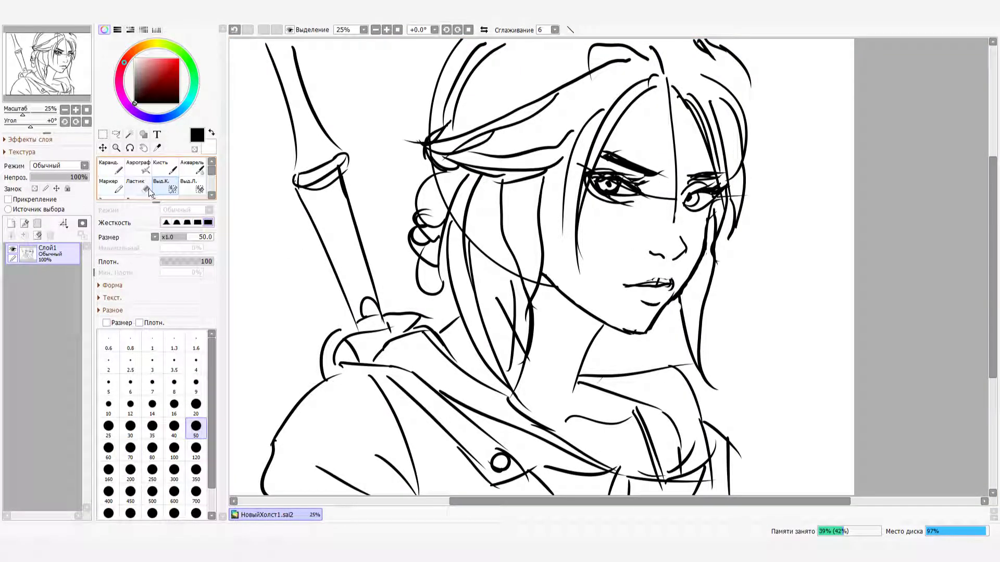
pyautogui.click(137, 186)
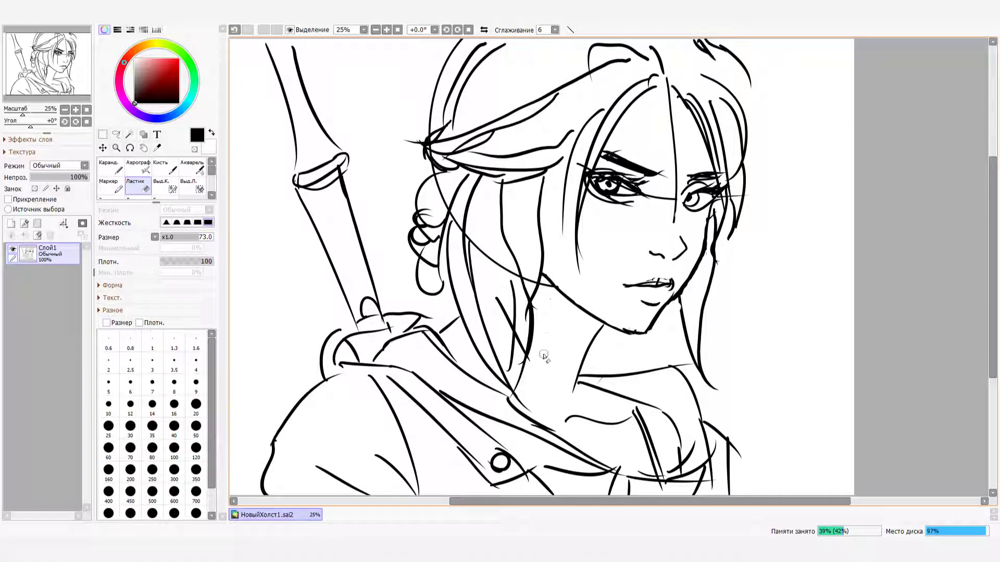
pyautogui.click(111, 170)
pyautogui.moveTo(776, 294)
pyautogui.mouseDown()
pyautogui.moveTo(790, 264)
pyautogui.moveTo(812, 262)
pyautogui.moveTo(823, 236)
pyautogui.moveTo(779, 184)
pyautogui.moveTo(813, 123)
pyautogui.mouseUp()
pyautogui.hotkey('ctrl', 'z')
pyautogui.moveTo(765, 316)
pyautogui.mouseDown()
pyautogui.moveTo(800, 276)
pyautogui.moveTo(749, 353)
pyautogui.moveTo(833, 280)
pyautogui.moveTo(751, 322)
pyautogui.moveTo(820, 229)
pyautogui.mouseUp()
pyautogui.moveTo(831, 203)
pyautogui.mouseDown()
pyautogui.moveTo(813, 192)
pyautogui.moveTo(843, 108)
pyautogui.mouseUp()
pyautogui.hotkey('ctrl', 'z')
pyautogui.hotkey('ctrl', 'z')
pyautogui.moveTo(741, 343)
pyautogui.mouseDown()
pyautogui.moveTo(791, 264)
pyautogui.moveTo(742, 400)
pyautogui.moveTo(793, 298)
pyautogui.moveTo(758, 388)
pyautogui.moveTo(802, 337)
pyautogui.moveTo(794, 387)
pyautogui.moveTo(807, 406)
pyautogui.moveTo(836, 352)
pyautogui.moveTo(803, 438)
pyautogui.mouseUp()
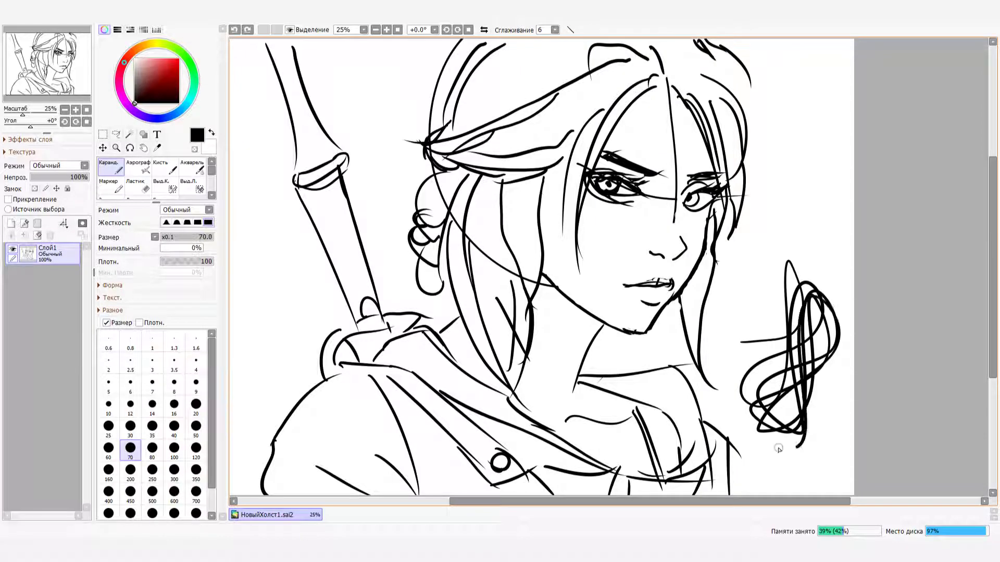
pyautogui.hotkey('ctrl', 'z')
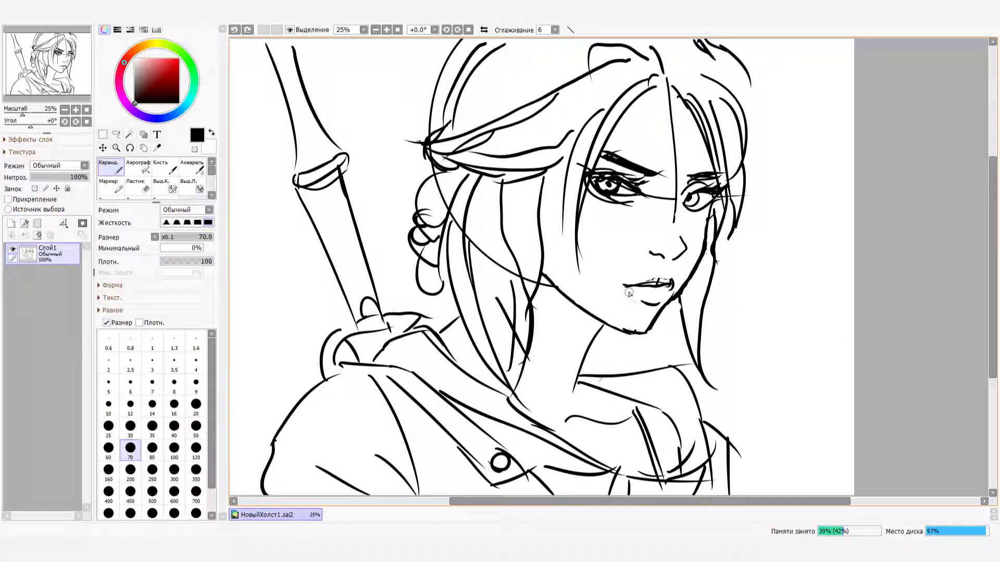
# Darken the near mouth corner and redraw the mouth line and the upper lip
pyautogui.moveTo(625, 286); pyautogui.dragTo(627, 288)
pyautogui.moveTo(637, 284); pyautogui.dragTo(673, 284)
pyautogui.moveTo(659, 279)
pyautogui.mouseDown()
pyautogui.moveTo(673, 303)
pyautogui.moveTo(667, 276)
pyautogui.mouseUp()
pyautogui.hotkey('ctrl', 'z')
pyautogui.hotkey('ctrl', 'y')
pyautogui.hotkey('ctrl', 'z')
pyautogui.hotkey('ctrl', 'y')
pyautogui.hotkey('ctrl', 'z')
pyautogui.hotkey('ctrl', 'y')
pyautogui.hotkey('ctrl', 'z')
pyautogui.moveTo(640, 285); pyautogui.dragTo(651, 280)
# Trim the lip strokes with the eraser at size 29 and redraw the far part of the mouth with the pencil
pyautogui.click(137, 186)
pyautogui.moveTo(178, 238); pyautogui.dragTo(176, 238)
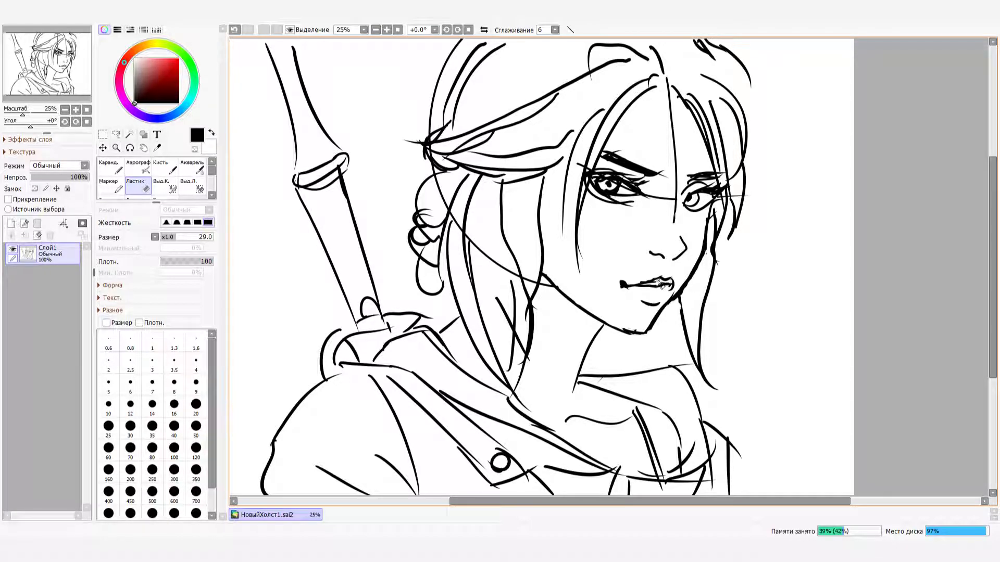
pyautogui.press('n')
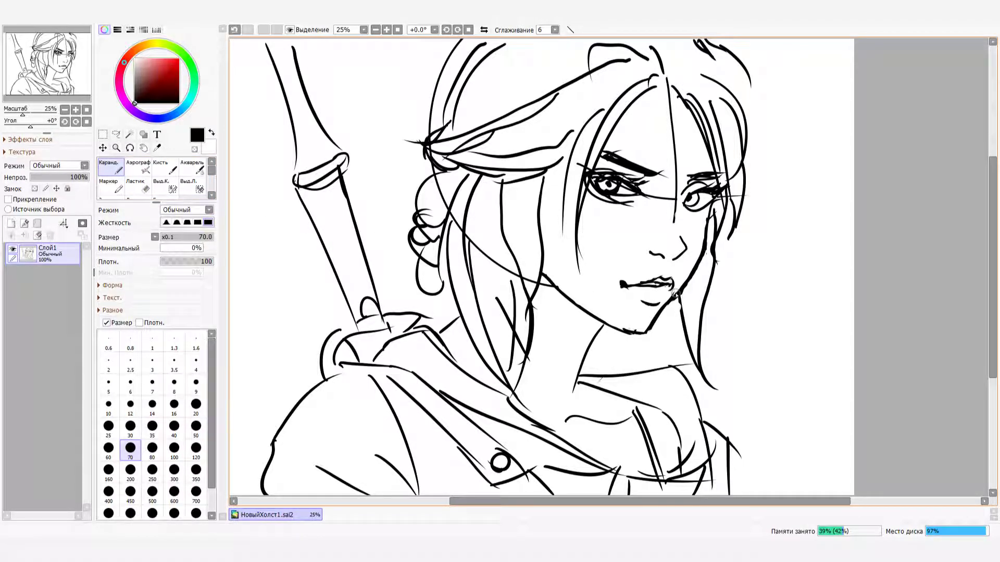
pyautogui.hotkey('ctrl', 'z')
pyautogui.moveTo(653, 283); pyautogui.dragTo(669, 285)
# Refine the clothing edge at the base of the hilt and the strap lines below the round button
pyautogui.moveTo(341, 332)
pyautogui.mouseDown()
pyautogui.moveTo(372, 336)
pyautogui.moveTo(346, 335)
pyautogui.moveTo(350, 345)
pyautogui.moveTo(337, 333)
pyautogui.moveTo(359, 326)
pyautogui.moveTo(384, 357)
pyautogui.moveTo(354, 328)
pyautogui.mouseUp()
pyautogui.hotkey('ctrl', 'z')
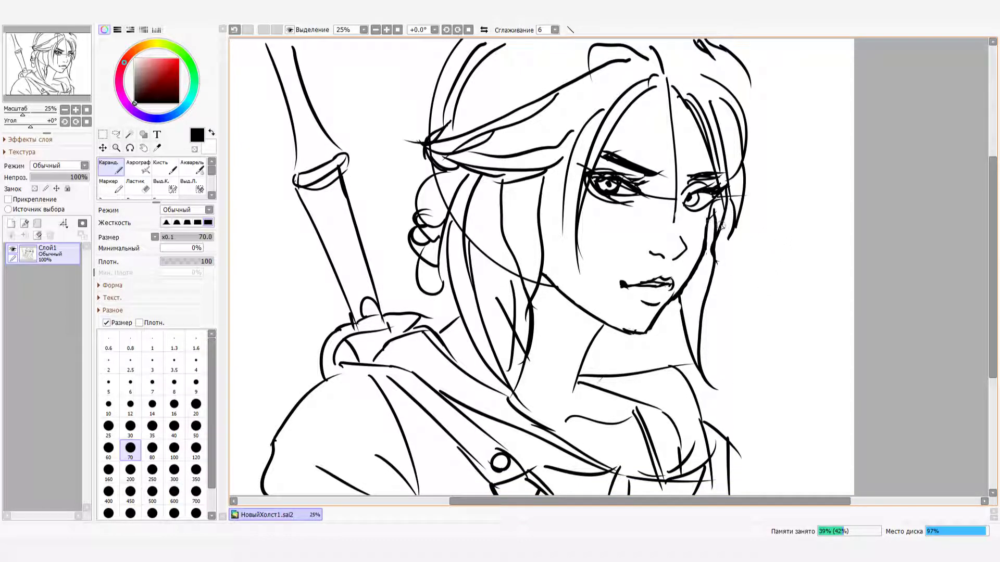
# Touch up the lines around the far eye's iris and outer corner with the eraser and pencil
pyautogui.hotkey('ctrl', 'z')
pyautogui.click(146, 183)
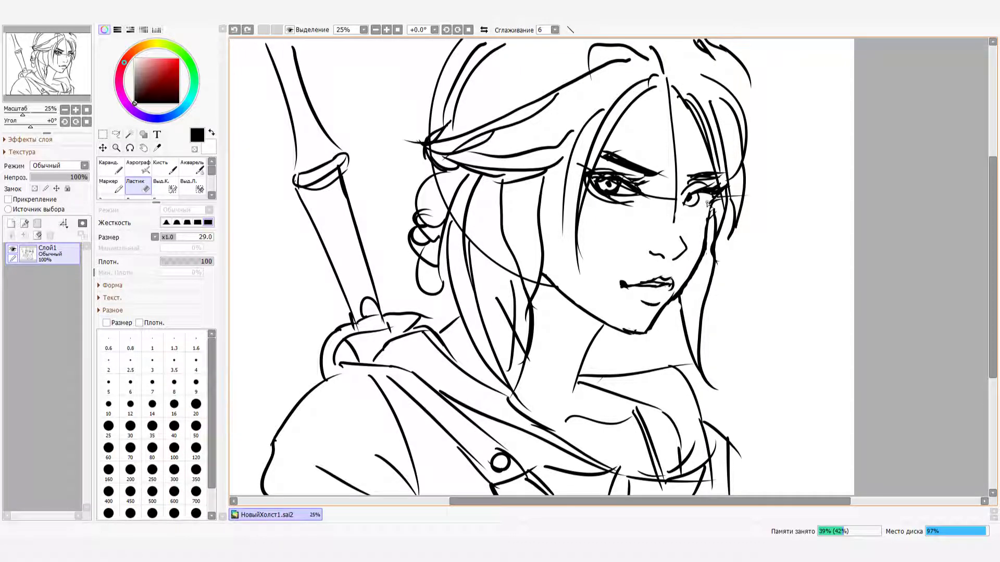
pyautogui.press('n')
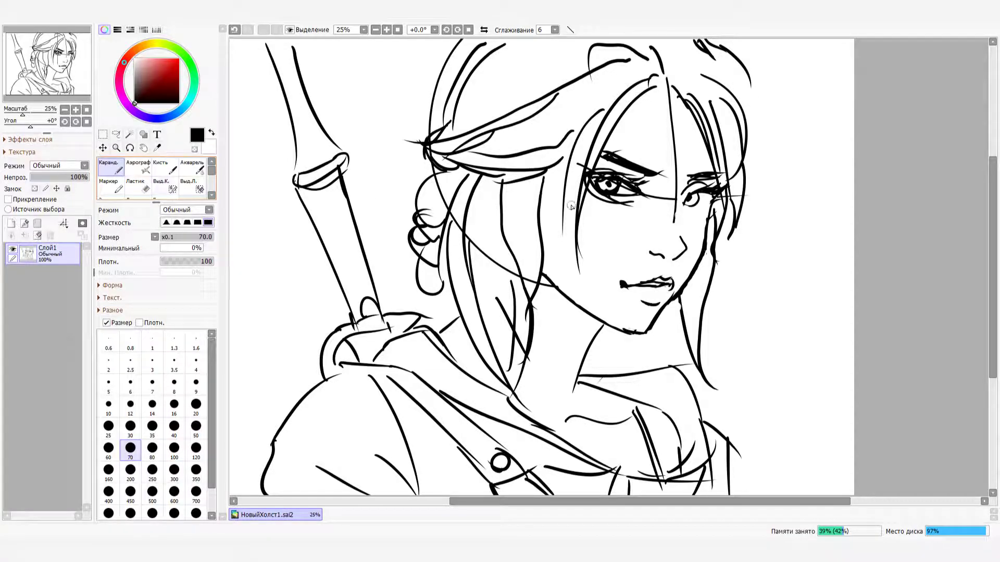
pyautogui.hotkey('ctrl', 'z')
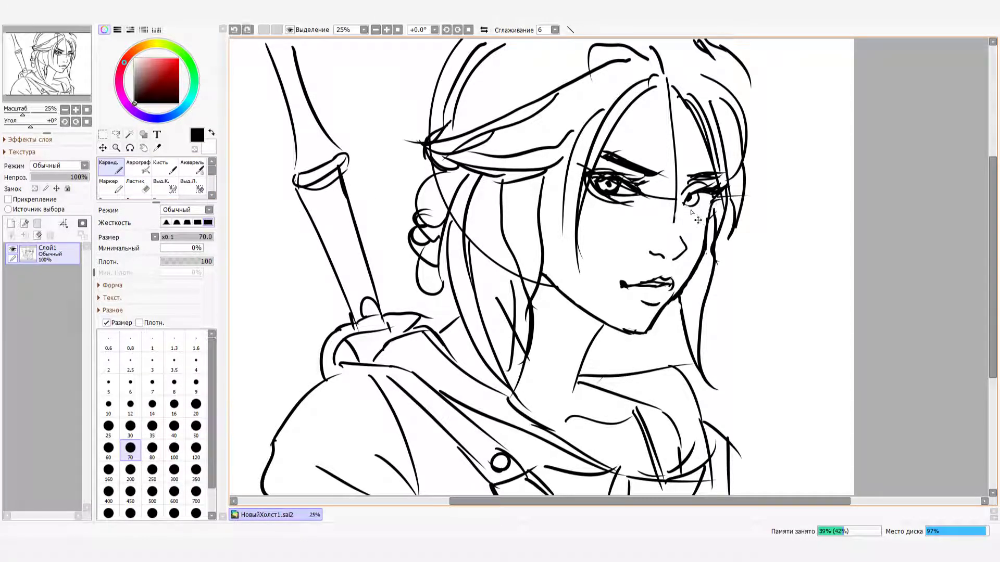
# Compare the far eye with and without the latest stroke on its iris
pyautogui.hotkey('ctrl', 'y')
pyautogui.hotkey('ctrl', 'z')
pyautogui.hotkey('ctrl', 'y')
pyautogui.hotkey('ctrl', 'z')
pyautogui.hotkey('ctrl', 'y')
pyautogui.hotkey('ctrl', 'z')
pyautogui.hotkey('ctrl', 'y')
pyautogui.hotkey('ctrl', 'z')
pyautogui.hotkey('ctrl', 'y')
pyautogui.hotkey('ctrl', 'z')
pyautogui.hotkey('ctrl', 'y')
pyautogui.hotkey('ctrl', 'z')
pyautogui.hotkey('ctrl', 'y')
pyautogui.hotkey('ctrl', 'z')
pyautogui.hotkey('ctrl', 'y')
# Erase the near eye and the facial guidelines with the eraser at size 61, and switch back to the pencil
pyautogui.click(139, 185)
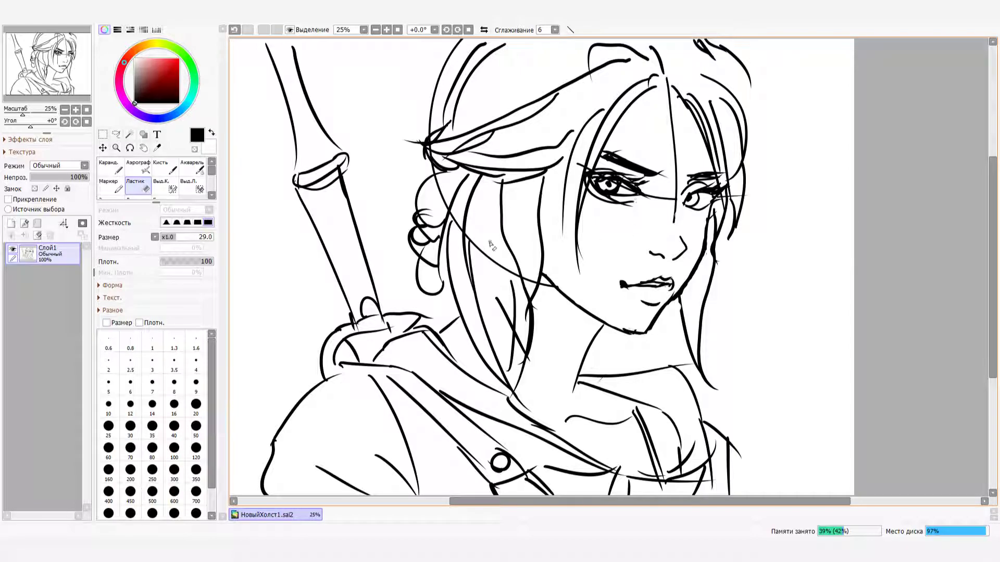
pyautogui.moveTo(172, 237); pyautogui.dragTo(192, 238)
pyautogui.moveTo(643, 198)
pyautogui.mouseDown()
pyautogui.moveTo(622, 181)
pyautogui.moveTo(632, 204)
pyautogui.moveTo(650, 200)
pyautogui.moveTo(627, 179)
pyautogui.moveTo(642, 180)
pyautogui.moveTo(610, 171)
pyautogui.moveTo(613, 200)
pyautogui.moveTo(601, 205)
pyautogui.moveTo(597, 188)
pyautogui.moveTo(622, 192)
pyautogui.moveTo(618, 206)
pyautogui.moveTo(611, 179)
pyautogui.moveTo(636, 200)
pyautogui.moveTo(634, 184)
pyautogui.moveTo(605, 169)
pyautogui.moveTo(589, 194)
pyautogui.moveTo(599, 170)
pyautogui.moveTo(607, 200)
pyautogui.moveTo(651, 181)
pyautogui.moveTo(652, 208)
pyautogui.moveTo(664, 201)
pyautogui.moveTo(676, 221)
pyautogui.moveTo(674, 166)
pyautogui.moveTo(670, 197)
pyautogui.moveTo(652, 198)
pyautogui.moveTo(673, 196)
pyautogui.moveTo(668, 79)
pyautogui.mouseUp()
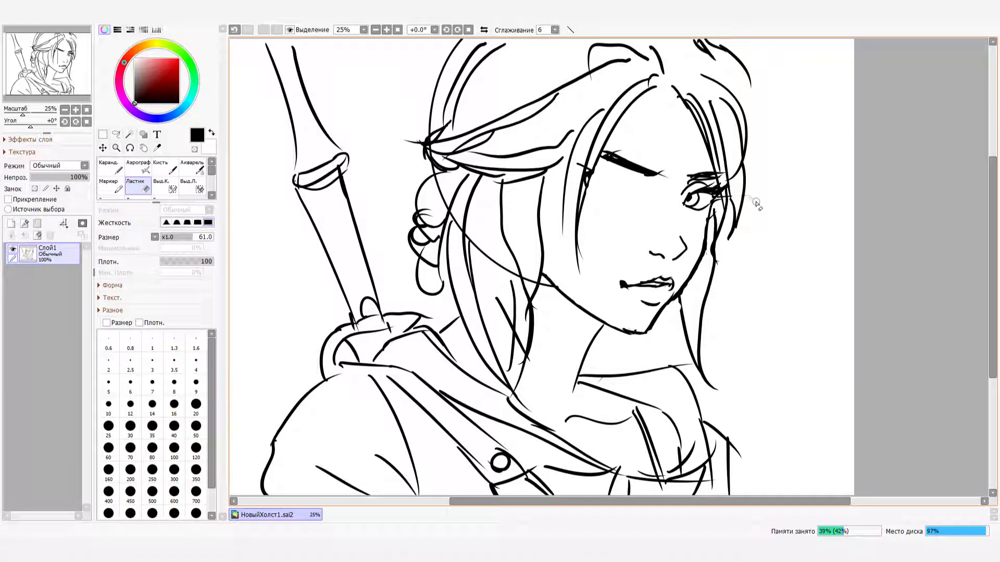
pyautogui.click(109, 168)
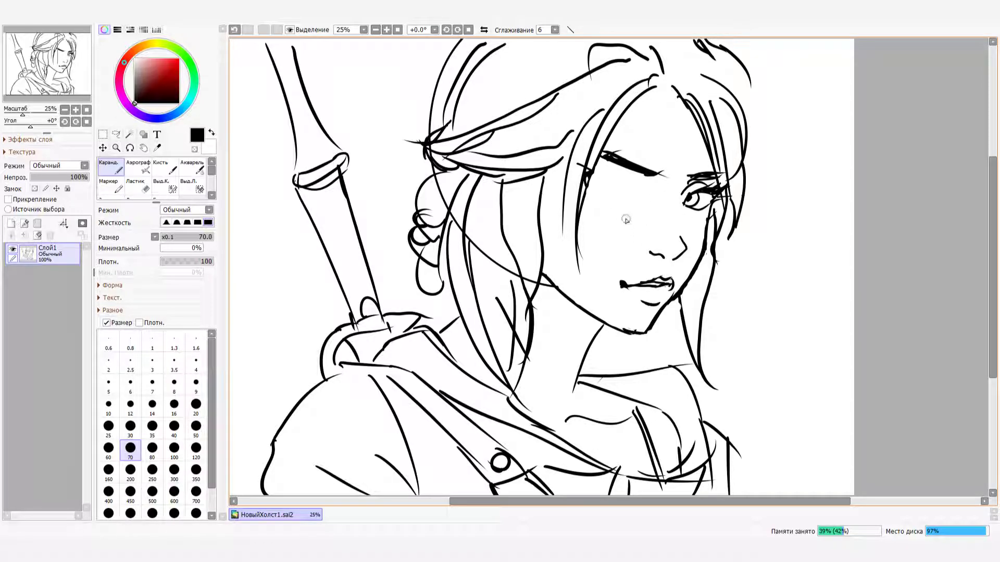
pyautogui.moveTo(619, 178)
pyautogui.mouseDown()
pyautogui.moveTo(618, 197)
pyautogui.moveTo(607, 197)
pyautogui.moveTo(617, 198)
pyautogui.moveTo(623, 174)
pyautogui.moveTo(633, 200)
pyautogui.moveTo(598, 193)
pyautogui.mouseUp()
pyautogui.hotkey('ctrl', 'z')
pyautogui.hotkey('ctrl', 'z')
pyautogui.hotkey('ctrl', 'z')
pyautogui.hotkey('ctrl', 'z')
pyautogui.hotkey('ctrl', 'z')
pyautogui.hotkey('ctrl', 'z')
pyautogui.hotkey('ctrl', 'z')
pyautogui.hotkey('ctrl', 'z')
pyautogui.hotkey('ctrl', 'z')
pyautogui.moveTo(796, 285)
pyautogui.mouseDown()
pyautogui.moveTo(769, 268)
pyautogui.moveTo(796, 284)
pyautogui.mouseUp()
pyautogui.moveTo(802, 324)
pyautogui.mouseDown()
pyautogui.moveTo(799, 358)
pyautogui.moveTo(804, 331)
pyautogui.mouseUp()
pyautogui.moveTo(798, 411); pyautogui.dragTo(810, 367)
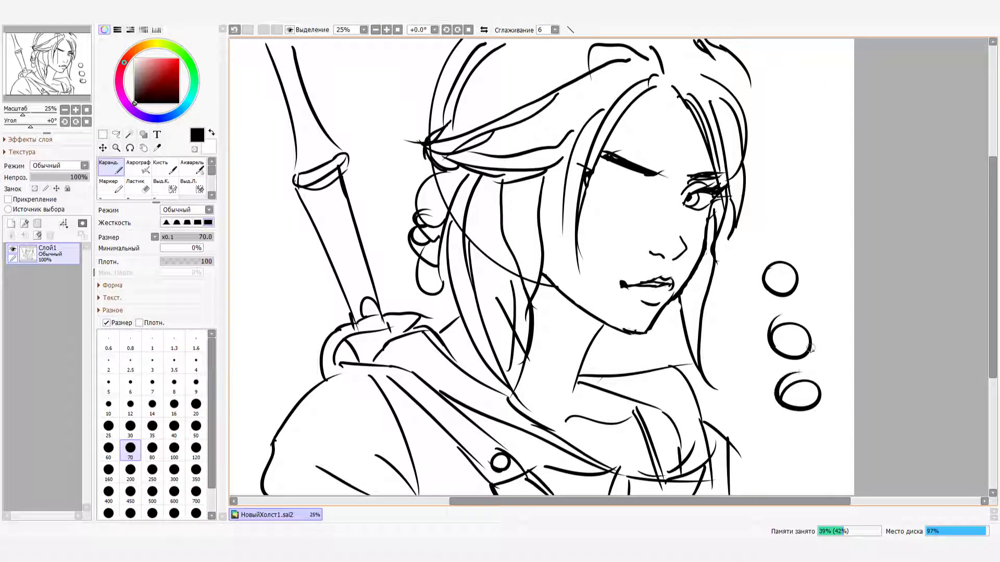
pyautogui.hotkey('ctrl', 'z')
pyautogui.hotkey('ctrl', 'z')
pyautogui.hotkey('ctrl', 'z')
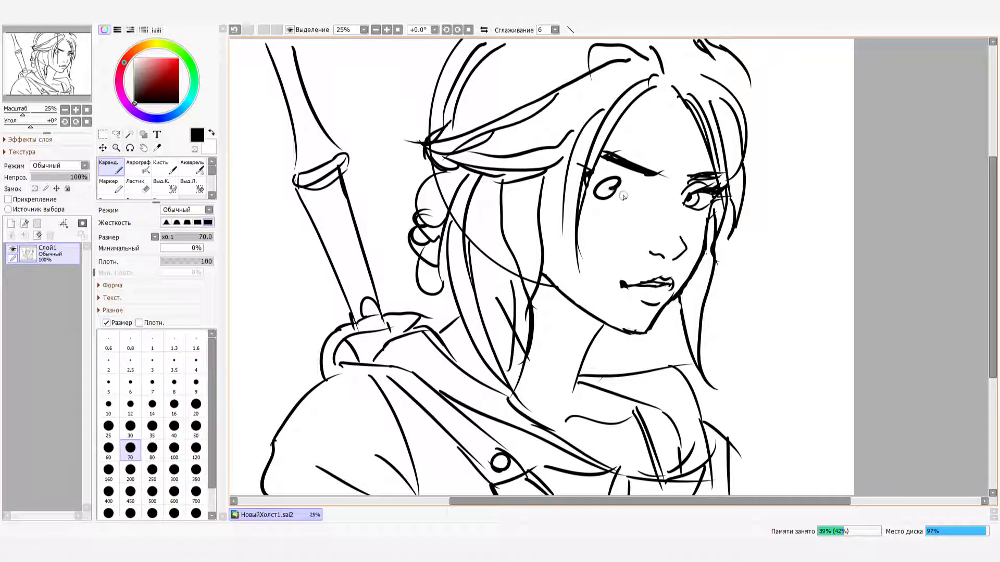
pyautogui.moveTo(616, 195)
pyautogui.mouseDown()
pyautogui.moveTo(597, 188)
pyautogui.moveTo(616, 192)
pyautogui.moveTo(611, 198)
pyautogui.moveTo(618, 183)
pyautogui.moveTo(609, 195)
pyautogui.mouseUp()
pyautogui.hotkey('ctrl', 'z')
pyautogui.hotkey('ctrl', 'z')
pyautogui.hotkey('ctrl', 'z')
pyautogui.hotkey('ctrl', 'z')
pyautogui.hotkey('ctrl', 'z')
pyautogui.hotkey('ctrl', 'z')
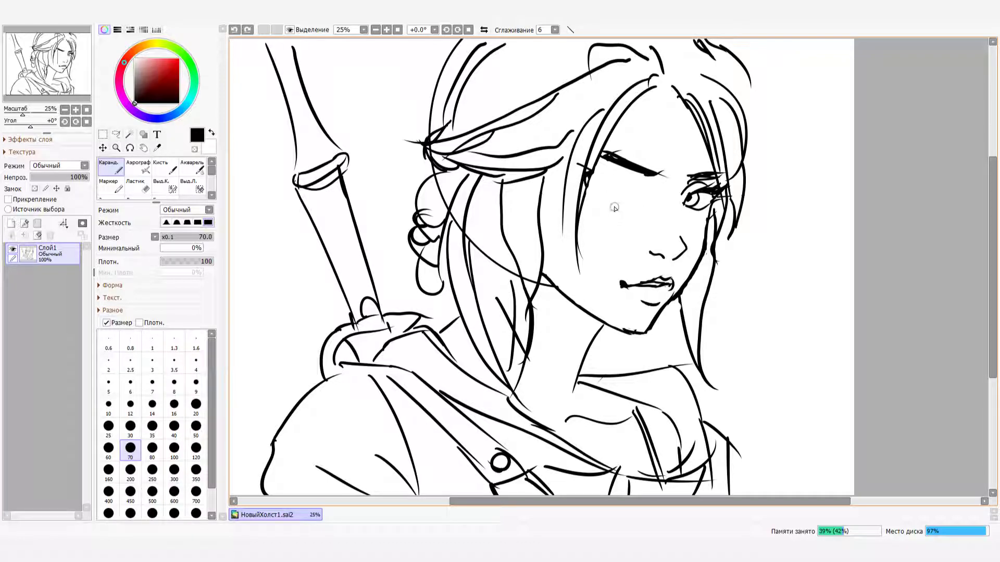
pyautogui.hotkey('ctrl', 'z')
# Set the stroke smoothing to 13 and redraw the curved sides of the near eye's iris below the eyebrow
pyautogui.moveTo(618, 176); pyautogui.dragTo(609, 193)
pyautogui.hotkey('ctrl', 'z')
pyautogui.click(550, 178)
pyautogui.moveTo(621, 176)
pyautogui.mouseDown()
pyautogui.moveTo(613, 195)
pyautogui.moveTo(600, 188)
pyautogui.mouseUp()
pyautogui.hotkey('ctrl', 'z')
pyautogui.moveTo(622, 188); pyautogui.dragTo(611, 191)
pyautogui.hotkey('ctrl', 'z')
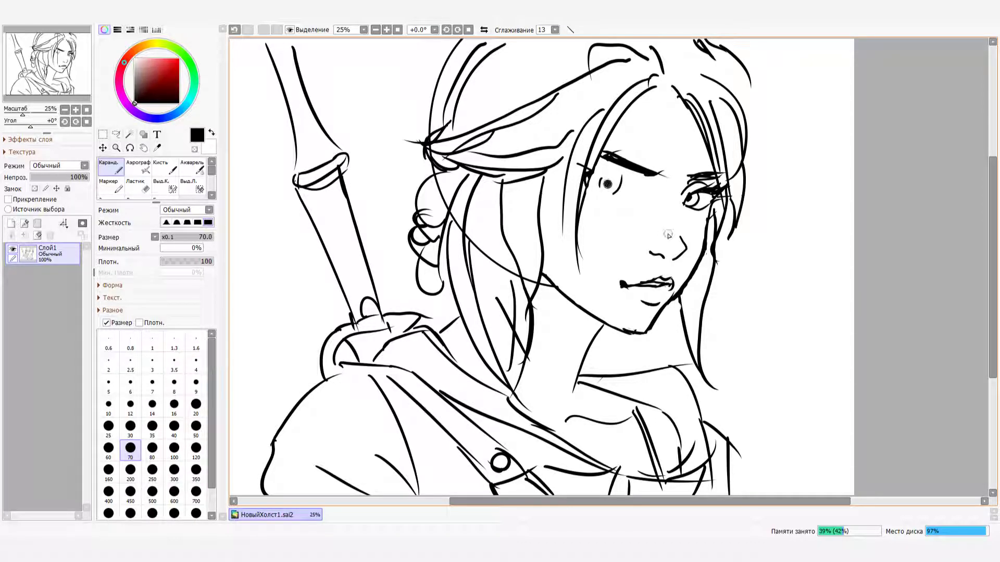
# Redraw the near eye's pupil as a small dot and rework the iris outline around it
pyautogui.hotkey('ctrl', 'z')
pyautogui.click(607, 183)
pyautogui.hotkey('ctrl', 'z')
pyautogui.click(639, 199)
pyautogui.hotkey('ctrl', 'z')
pyautogui.click(609, 186)
pyautogui.hotkey('ctrl', 'z')
pyautogui.click(608, 185)
pyautogui.hotkey('ctrl', 'z')
pyautogui.moveTo(607, 183); pyautogui.dragTo(609, 183)
pyautogui.click(609, 185)
pyautogui.hotkey('ctrl', 'z')
pyautogui.moveTo(601, 178); pyautogui.dragTo(617, 194)
pyautogui.hotkey('ctrl', 'z')
pyautogui.hotkey('ctrl', 'z')
# Draw the near eye's lower lid with a dark outer corner, and add the inner corner and first upper-lid lashes
pyautogui.moveTo(608, 196); pyautogui.dragTo(635, 202)
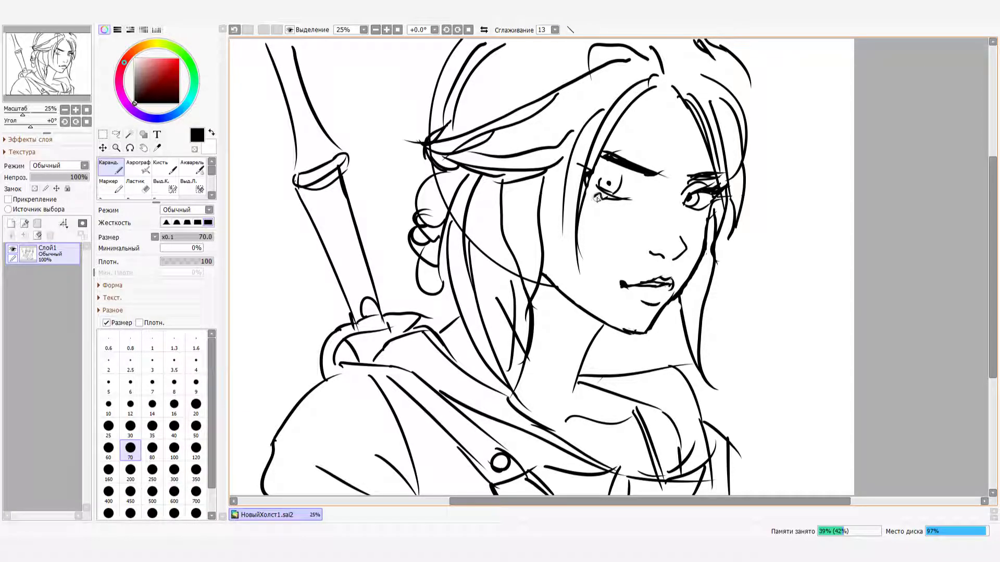
pyautogui.moveTo(595, 196); pyautogui.dragTo(608, 193)
pyautogui.moveTo(597, 194); pyautogui.dragTo(605, 196)
pyautogui.moveTo(633, 186)
pyautogui.mouseDown()
pyautogui.moveTo(639, 193)
pyautogui.moveTo(627, 186)
pyautogui.mouseUp()
pyautogui.moveTo(623, 180); pyautogui.dragTo(638, 193)
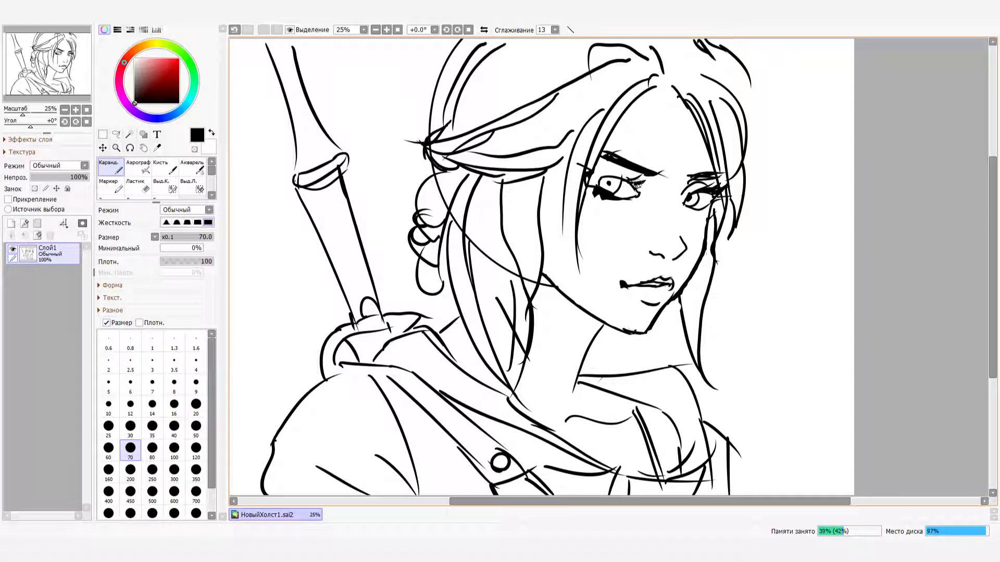
# Darken the near eye's pupil, outer corner and upper lid with thick lash strokes
pyautogui.click(608, 183)
pyautogui.moveTo(599, 189); pyautogui.dragTo(590, 187)
pyautogui.moveTo(631, 184)
pyautogui.mouseDown()
pyautogui.moveTo(644, 183)
pyautogui.moveTo(633, 178)
pyautogui.mouseUp()
pyautogui.hotkey('ctrl', 'z')
pyautogui.moveTo(602, 174); pyautogui.dragTo(641, 183)
pyautogui.hotkey('ctrl', 'z')
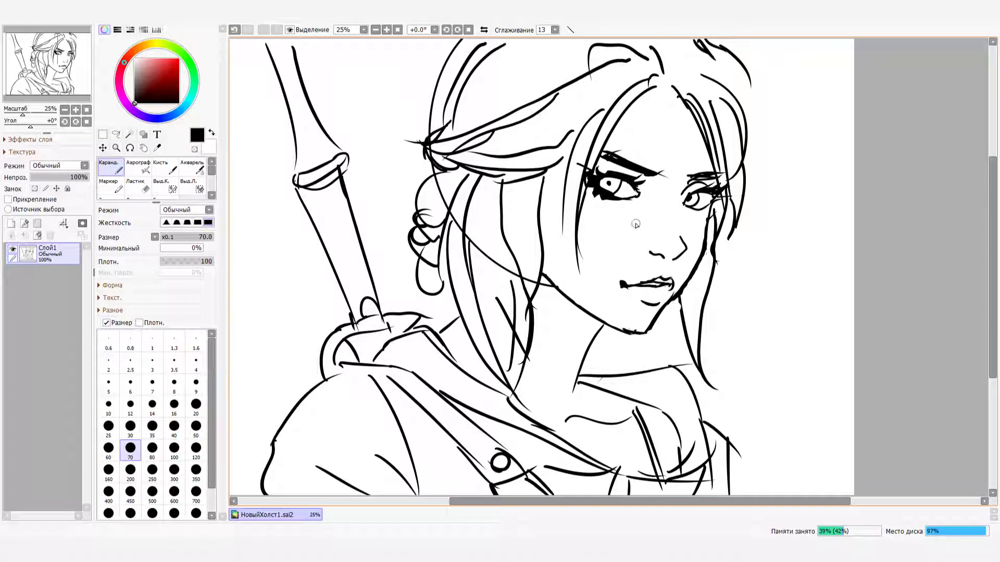
# Try to thin the near eye's lower lid with a smaller eraser
pyautogui.click(143, 191)
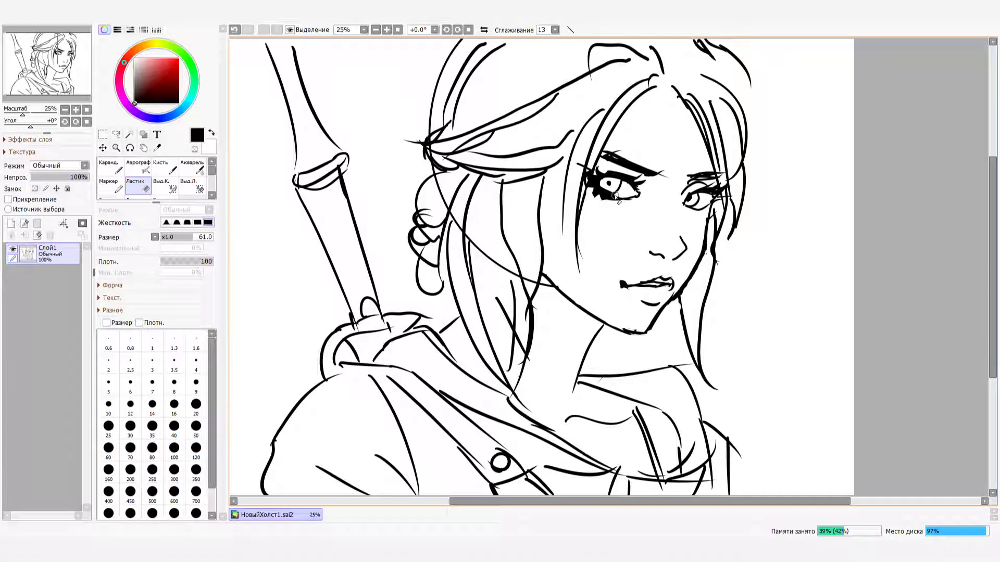
pyautogui.hotkey('ctrl', 'z')
pyautogui.moveTo(181, 237); pyautogui.dragTo(173, 237)
pyautogui.moveTo(602, 197); pyautogui.dragTo(628, 200)
pyautogui.hotkey('ctrl', 'z')
pyautogui.hotkey('ctrl', 'y')
pyautogui.hotkey('ctrl', 'z')
pyautogui.moveTo(607, 194); pyautogui.dragTo(630, 200)
pyautogui.hotkey('ctrl', 'z')
pyautogui.moveTo(602, 192); pyautogui.dragTo(632, 200)
pyautogui.hotkey('ctrl', 'z')
pyautogui.hotkey('ctrl', 'z')
pyautogui.moveTo(601, 194); pyautogui.dragTo(630, 200)
pyautogui.hotkey('ctrl', 'z')
pyautogui.hotkey('ctrl', 'z')
pyautogui.hotkey('ctrl', 'z')
# Set the eraser size to 16 and trim the underside of the near eye's lower lid
pyautogui.moveTo(166, 238); pyautogui.dragTo(168, 238)
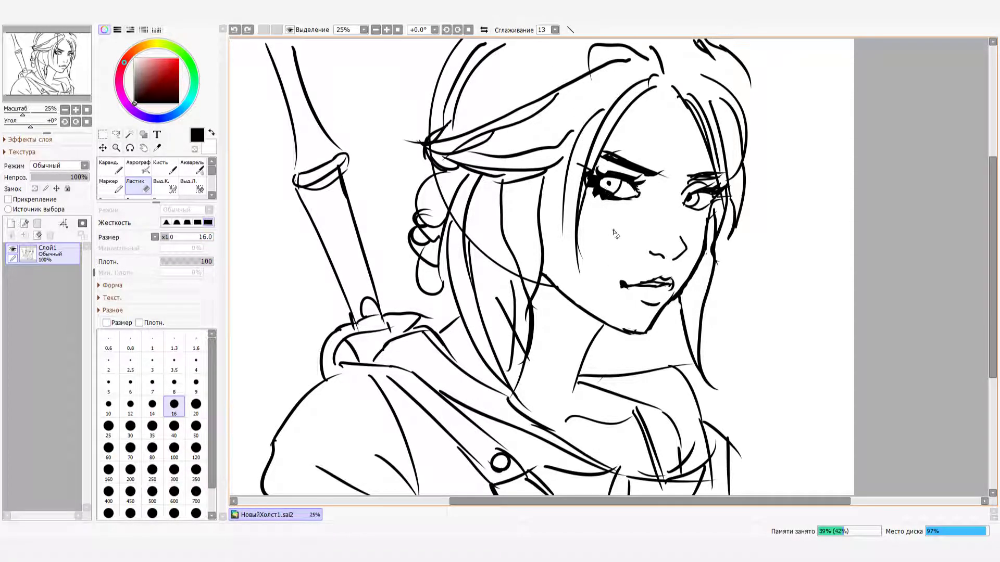
pyautogui.moveTo(599, 190); pyautogui.dragTo(632, 202)
pyautogui.hotkey('ctrl', 'z')
pyautogui.hotkey('ctrl', 'z')
pyautogui.hotkey('ctrl', 'z')
pyautogui.hotkey('ctrl', 'z')
pyautogui.hotkey('ctrl', 'z')
pyautogui.hotkey('ctrl', 'z')
pyautogui.moveTo(636, 200); pyautogui.dragTo(630, 197)
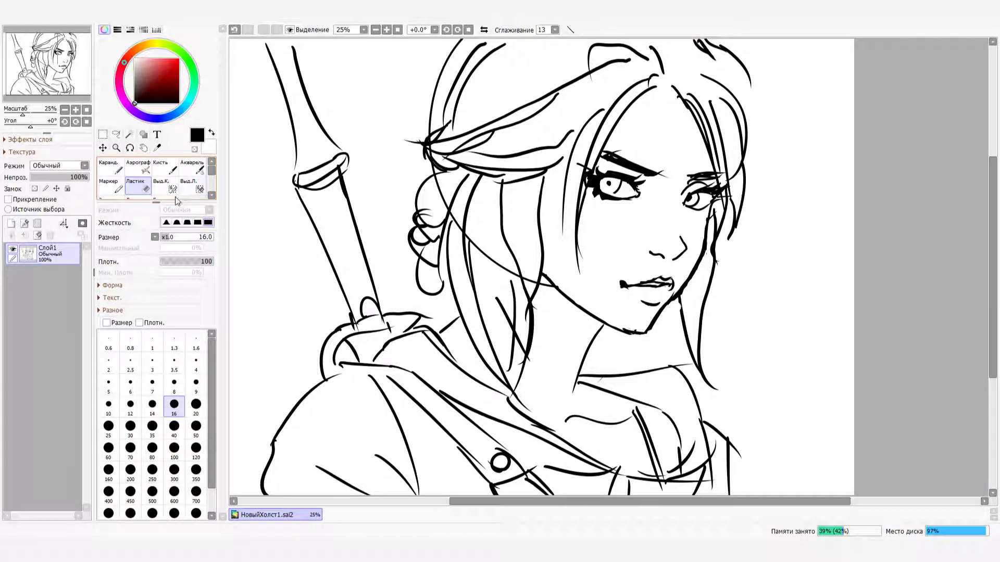
pyautogui.click(119, 174)
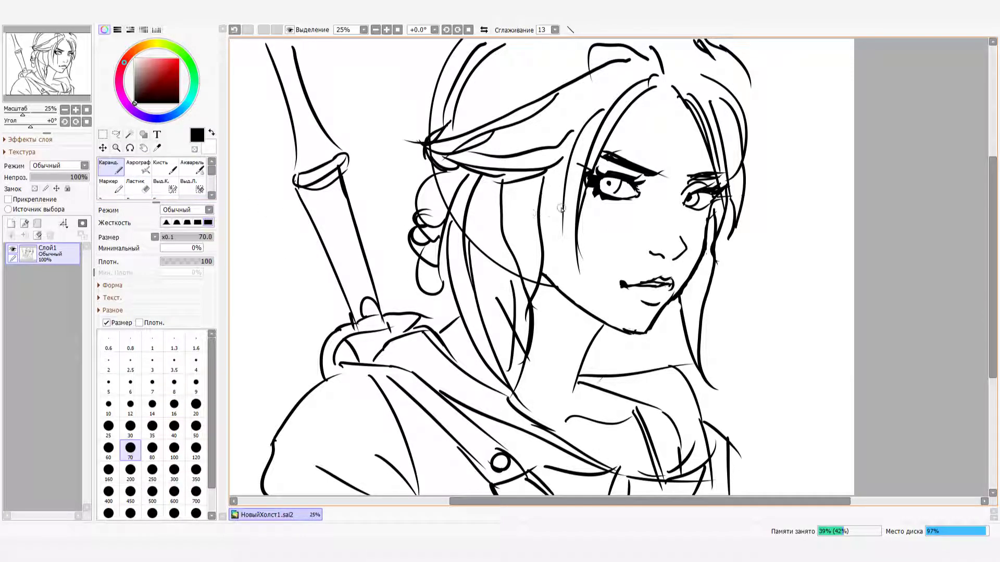
pyautogui.hotkey('ctrl', 'z')
pyautogui.moveTo(612, 196)
pyautogui.mouseDown()
pyautogui.moveTo(620, 188)
pyautogui.moveTo(628, 199)
pyautogui.mouseUp()
pyautogui.hotkey('ctrl', 'z')
# Clean the near eye's lower lid line with the eraser and compare it with and without the change
pyautogui.click(138, 185)
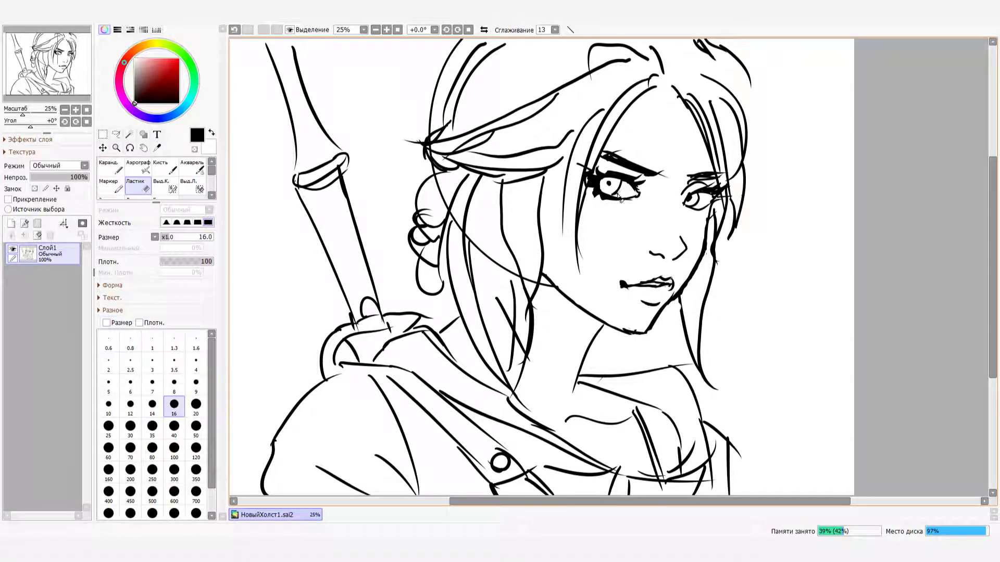
pyautogui.hotkey('ctrl', 'z')
pyautogui.hotkey('ctrl', 'y')
pyautogui.hotkey('ctrl', 'z')
pyautogui.hotkey('ctrl', 'y')
pyautogui.hotkey('ctrl', 'z')
pyautogui.hotkey('ctrl', 'y')
pyautogui.hotkey('ctrl', 'z')
pyautogui.hotkey('ctrl', 'y')
# Draw the far side of the neck with the pencil, from under the chin down to the collar
pyautogui.click(111, 168)
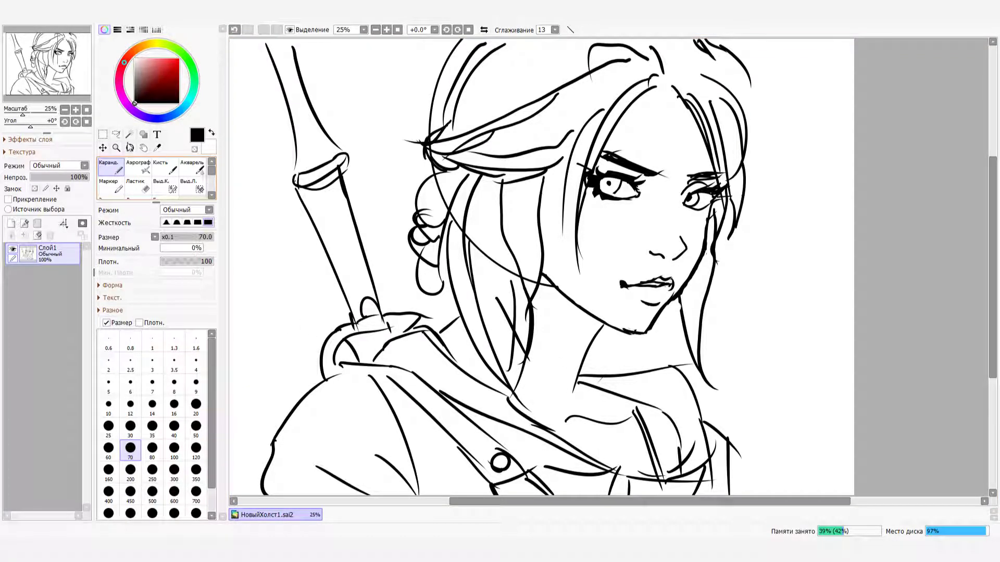
pyautogui.moveTo(646, 337); pyautogui.dragTo(654, 369)
pyautogui.hotkey('ctrl', 'z')
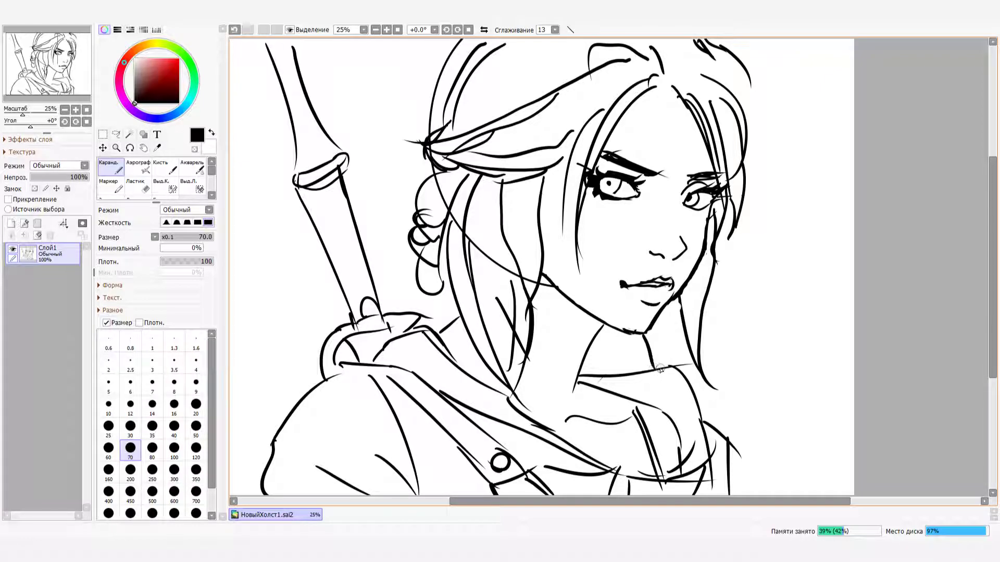
pyautogui.hotkey('ctrl', 'z')
pyautogui.moveTo(646, 336); pyautogui.dragTo(654, 368)
# Trim the far cheek contour beside the hair strand with the eraser at size 16
pyautogui.click(136, 185)
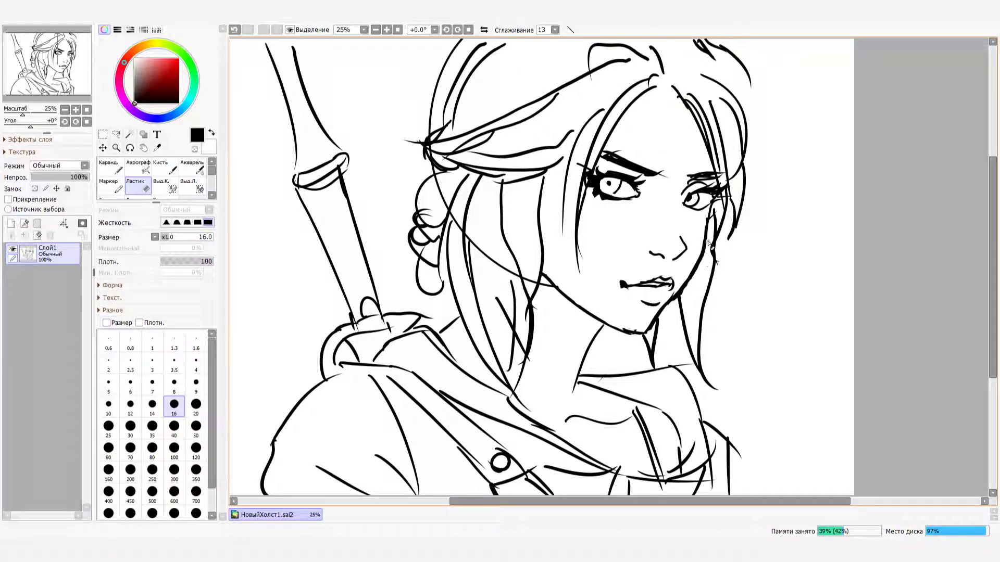
pyautogui.moveTo(709, 226); pyautogui.dragTo(712, 247)
pyautogui.hotkey('ctrl', 'z')
pyautogui.hotkey('ctrl', 'z')
pyautogui.moveTo(712, 212)
pyautogui.mouseDown()
pyautogui.moveTo(714, 258)
pyautogui.moveTo(715, 210)
pyautogui.moveTo(713, 246)
pyautogui.moveTo(712, 211)
pyautogui.moveTo(692, 277)
pyautogui.mouseUp()
pyautogui.hotkey('ctrl', 'z')
pyautogui.hotkey('ctrl', 'z')
pyautogui.hotkey('ctrl', 'z')
# Clean up the jawline beside the mouth and the line under the chin with the eraser
pyautogui.moveTo(669, 305); pyautogui.dragTo(677, 285)
pyautogui.hotkey('ctrl', 'z')
pyautogui.hotkey('ctrl', 'z')
pyautogui.moveTo(633, 332); pyautogui.dragTo(645, 330)
pyautogui.hotkey('ctrl', 'z')
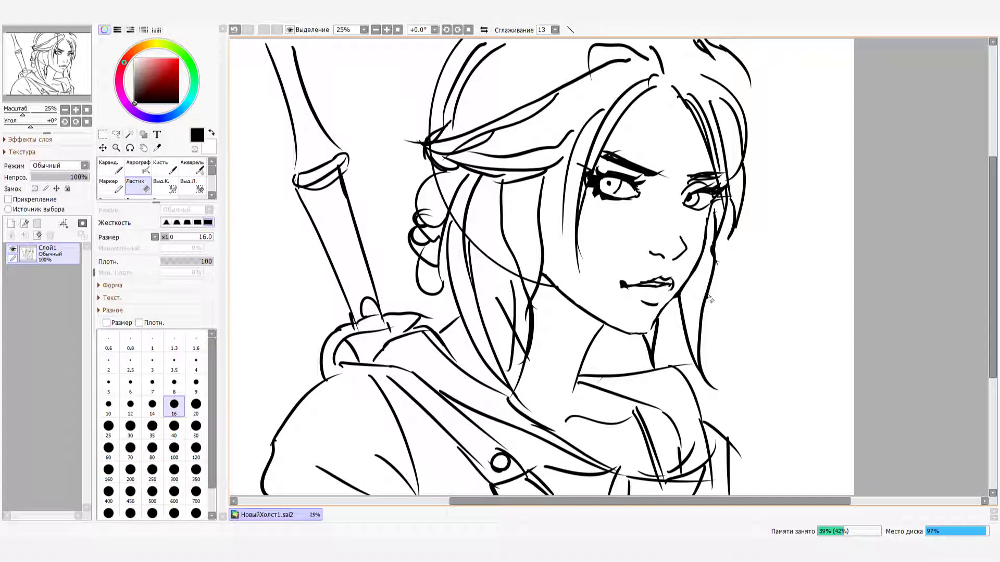
pyautogui.hotkey('ctrl', 'z')
pyautogui.hotkey('ctrl', 'z')
# Compare the far cheek contour with and without the latest eraser mark
pyautogui.moveTo(706, 241); pyautogui.dragTo(706, 241)
pyautogui.hotkey('ctrl', 'z')
pyautogui.hotkey('ctrl', 'y')
pyautogui.hotkey('ctrl', 'z')
pyautogui.hotkey('ctrl', 'y')
pyautogui.hotkey('ctrl', 'z')
pyautogui.hotkey('ctrl', 'y')
pyautogui.hotkey('ctrl', 'z')
pyautogui.hotkey('ctrl', 'y')
pyautogui.hotkey('ctrl', 'z')
pyautogui.hotkey('ctrl', 'y')
pyautogui.hotkey('ctrl', 'z')
# Thin the contour from the far cheek down to the jaw with the eraser
pyautogui.moveTo(703, 237); pyautogui.dragTo(679, 289)
pyautogui.moveTo(687, 281); pyautogui.dragTo(668, 299)
pyautogui.hotkey('ctrl', 'z')
pyautogui.hotkey('ctrl', 'z')
pyautogui.moveTo(707, 235); pyautogui.dragTo(707, 225)
pyautogui.hotkey('ctrl', 'z')
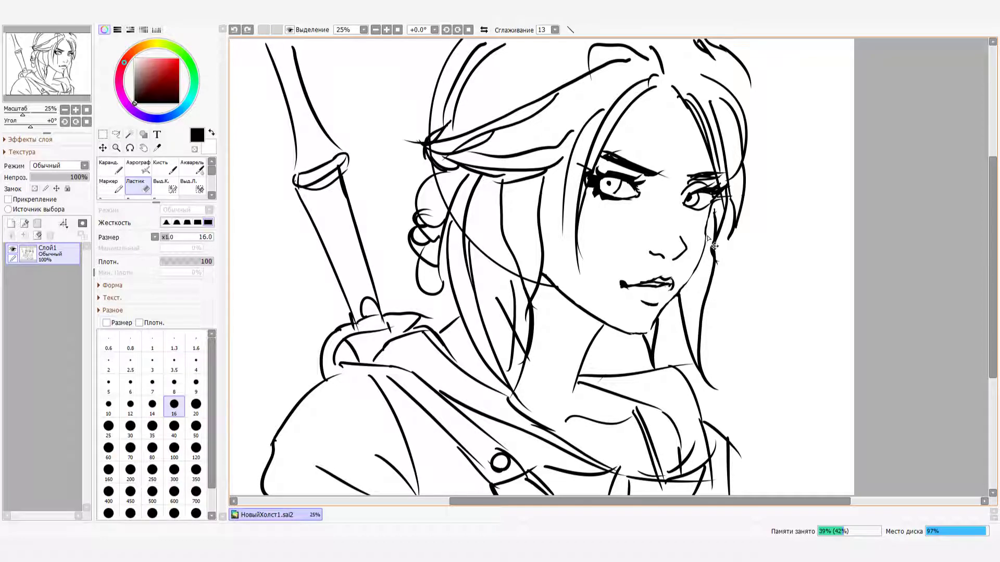
# Compare the face contour with and without the latest eraser mark
pyautogui.hotkey('ctrl', 'y')
pyautogui.hotkey('ctrl', 'z')
pyautogui.hotkey('ctrl', 'y')
pyautogui.hotkey('ctrl', 'z')
pyautogui.hotkey('ctrl', 'y')
pyautogui.hotkey('ctrl', 'z')
pyautogui.hotkey('ctrl', 'y')
# Erase the chin line where it meets the far jaw and redraw that contour with the pencil at size 70
pyautogui.moveTo(640, 338); pyautogui.dragTo(651, 335)
pyautogui.click(110, 167)
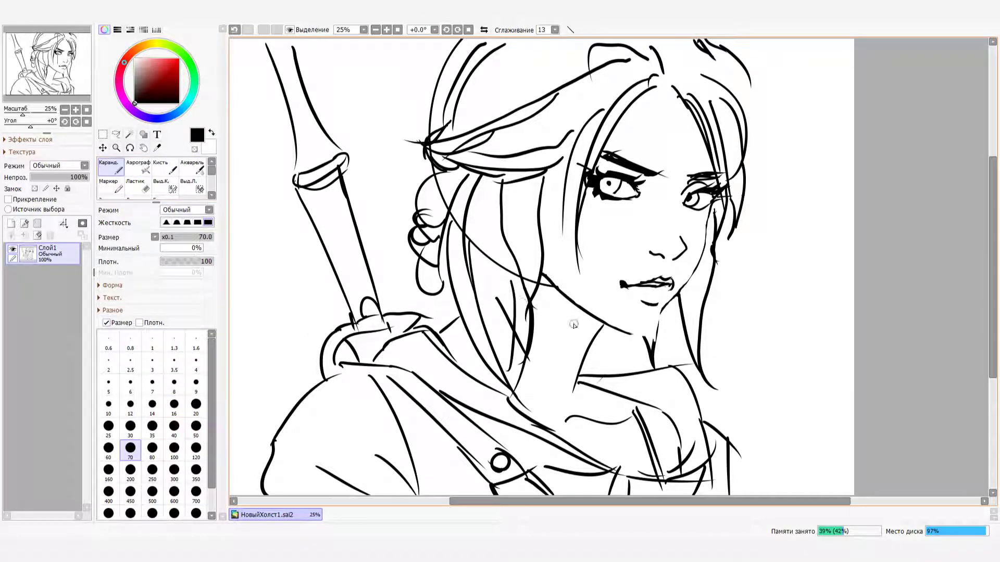
pyautogui.moveTo(662, 313); pyautogui.dragTo(653, 350)
pyautogui.moveTo(661, 315); pyautogui.dragTo(653, 357)
pyautogui.click(732, 306)
pyautogui.moveTo(633, 336)
pyautogui.mouseDown()
pyautogui.moveTo(662, 323)
pyautogui.moveTo(661, 311)
pyautogui.mouseUp()
pyautogui.hotkey('ctrl', 'z')
# Try out several short curved pencil strokes in the empty area beside the far hair strand, and undo them
pyautogui.moveTo(759, 327)
pyautogui.mouseDown()
pyautogui.moveTo(781, 328)
pyautogui.moveTo(797, 311)
pyautogui.moveTo(812, 330)
pyautogui.moveTo(818, 317)
pyautogui.moveTo(834, 334)
pyautogui.moveTo(836, 313)
pyautogui.mouseUp()
pyautogui.moveTo(779, 349)
pyautogui.mouseDown()
pyautogui.moveTo(813, 359)
pyautogui.moveTo(827, 342)
pyautogui.mouseUp()
pyautogui.moveTo(768, 370)
pyautogui.mouseDown()
pyautogui.moveTo(797, 359)
pyautogui.moveTo(744, 321)
pyautogui.mouseUp()
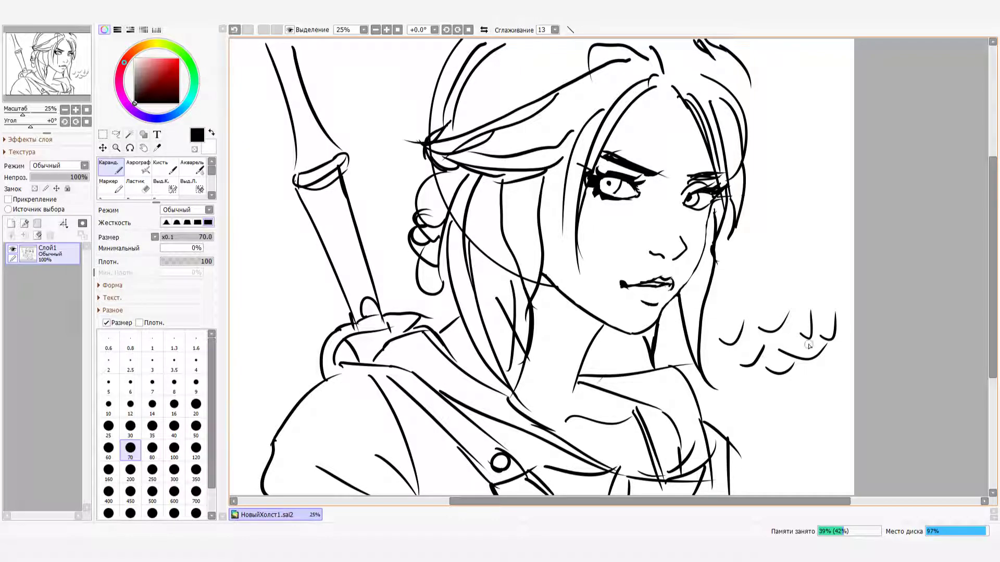
pyautogui.hotkey('ctrl', 'z')
pyautogui.hotkey('ctrl', 'z')
pyautogui.hotkey('ctrl', 'z')
pyautogui.hotkey('ctrl', 'z')
pyautogui.hotkey('ctrl', 'z')
pyautogui.hotkey('ctrl', 'z')
pyautogui.hotkey('ctrl', 'z')
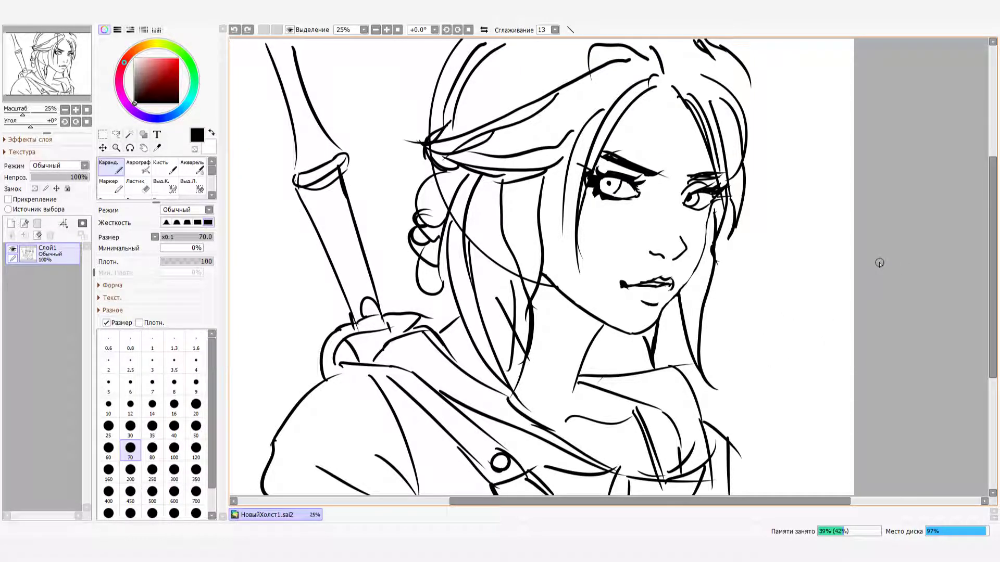
# Sketch two short slanted strokes meeting a shallow upward-curving line in the blank space beside the far hair strand
pyautogui.moveTo(750, 367); pyautogui.dragTo(760, 362)
pyautogui.moveTo(762, 269)
pyautogui.mouseDown()
pyautogui.moveTo(815, 227)
pyautogui.moveTo(823, 207)
pyautogui.mouseUp()
pyautogui.hotkey('ctrl', 'z')
pyautogui.moveTo(741, 323); pyautogui.dragTo(753, 346)
pyautogui.moveTo(757, 317)
pyautogui.mouseDown()
pyautogui.moveTo(762, 354)
pyautogui.moveTo(790, 342)
pyautogui.mouseUp()
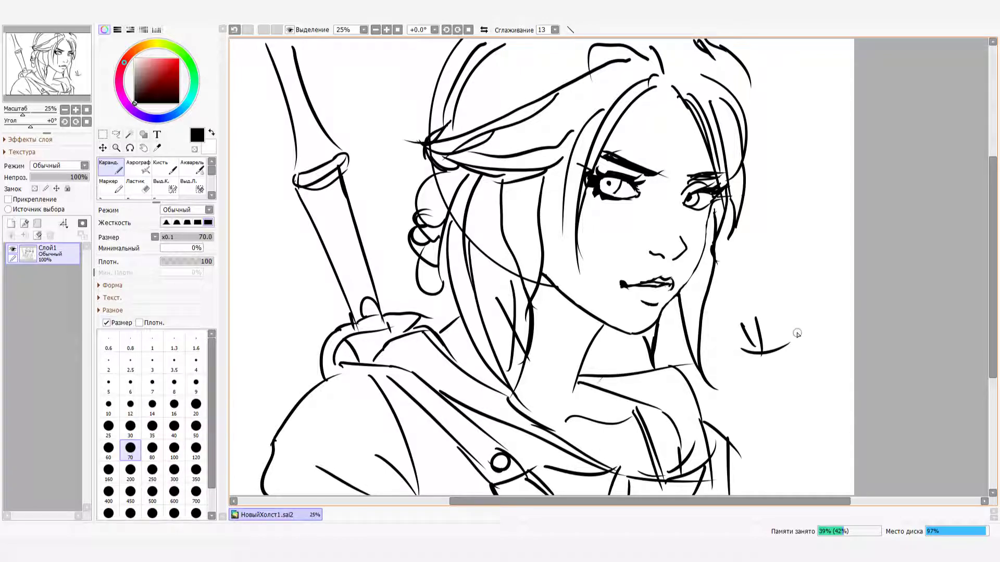